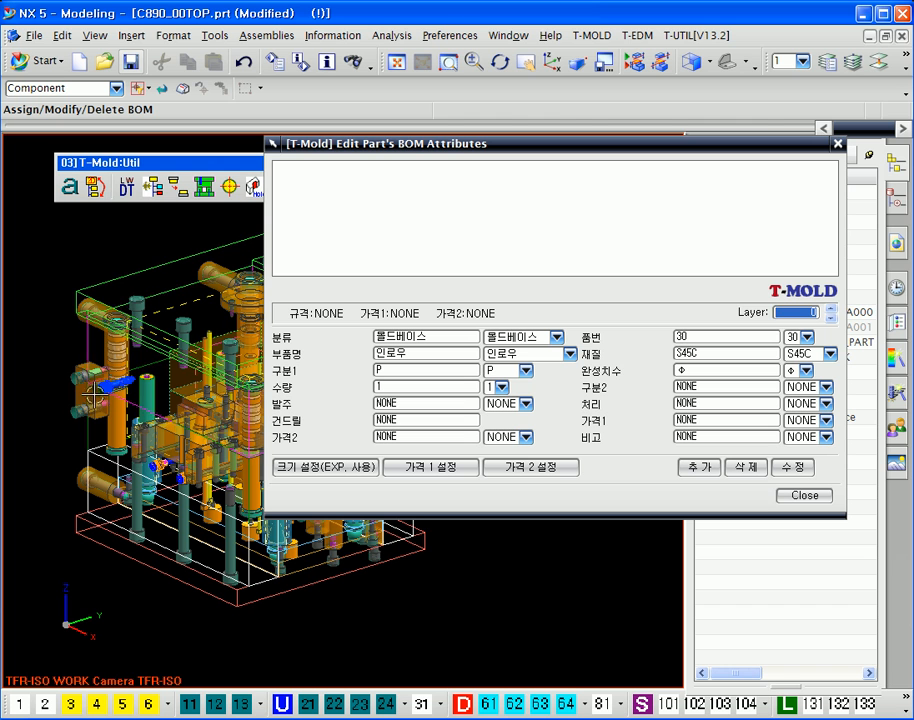
Step: Load the BOM attributes of the opening protection block and review its classification, part name, part number and material
left_click(80, 397)
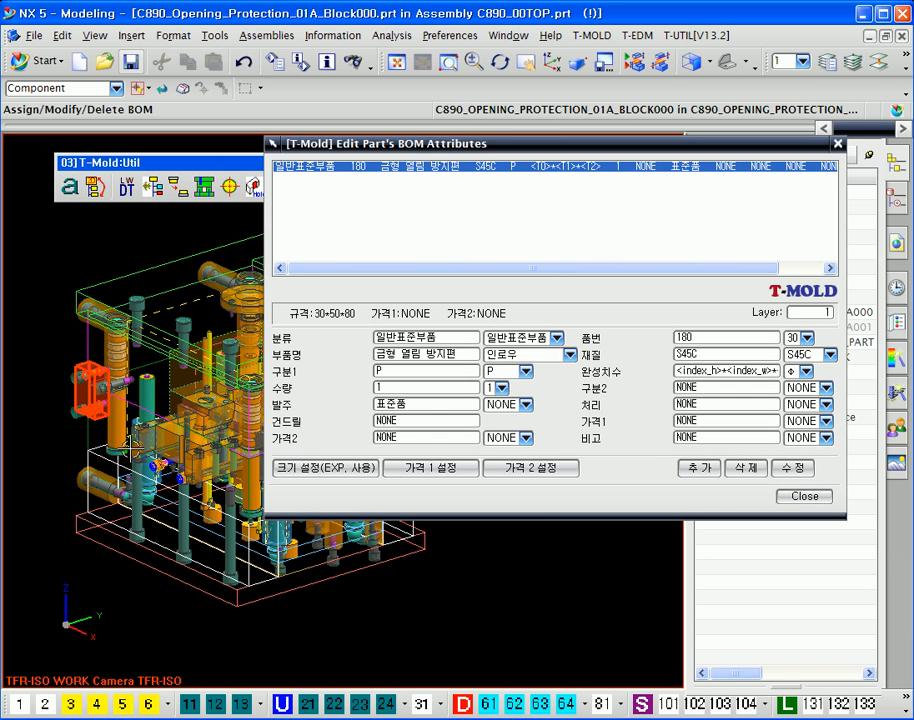
left_click_drag(337, 148, 310, 155)
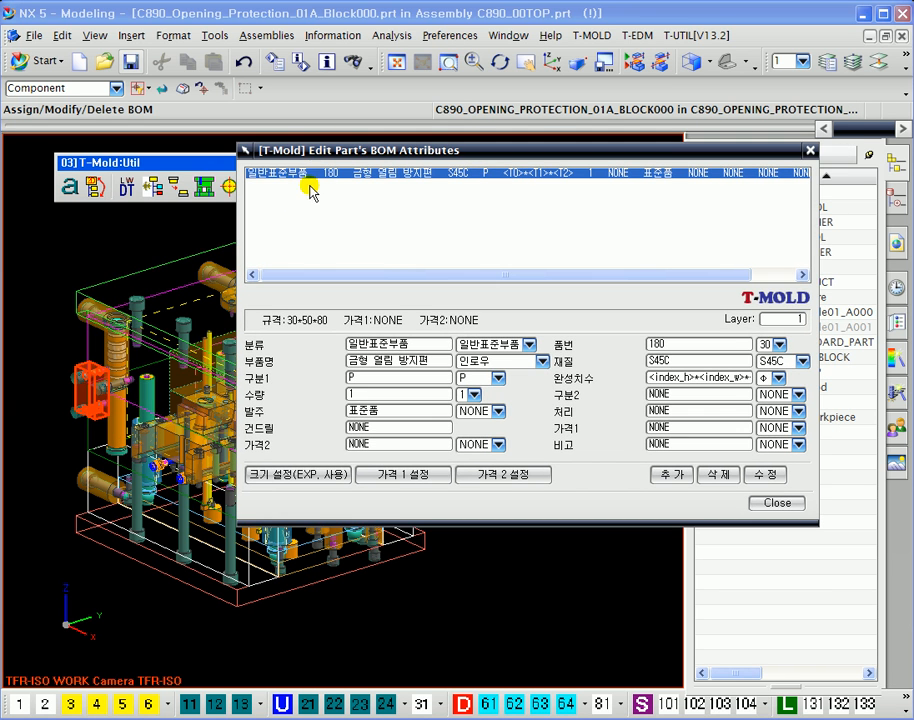
left_click(475, 348)
left_click(481, 376)
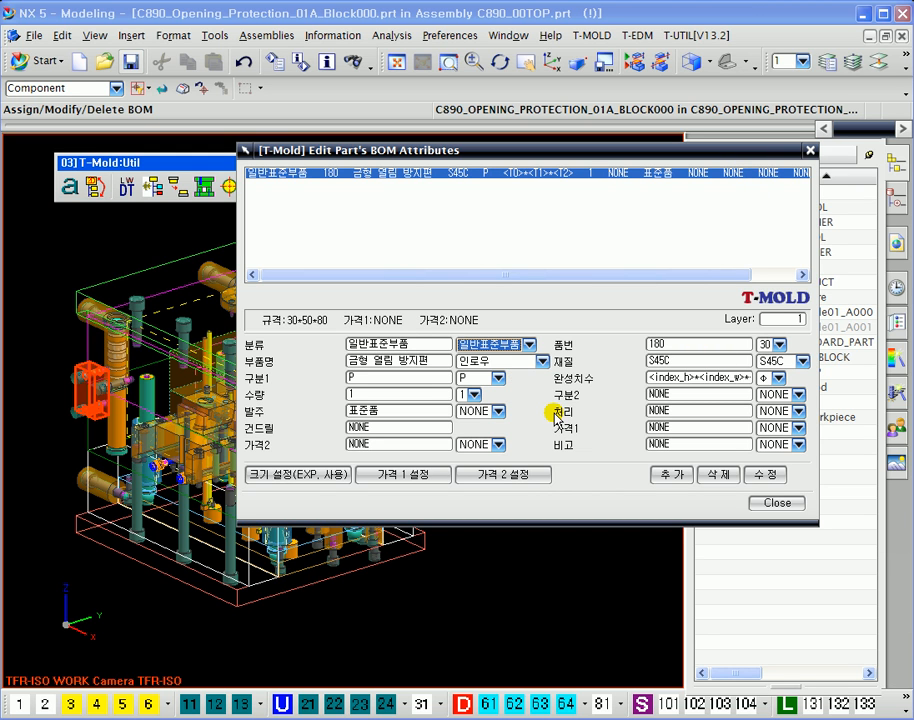
left_click_drag(430, 362, 342, 360)
left_click_drag(672, 344, 648, 361)
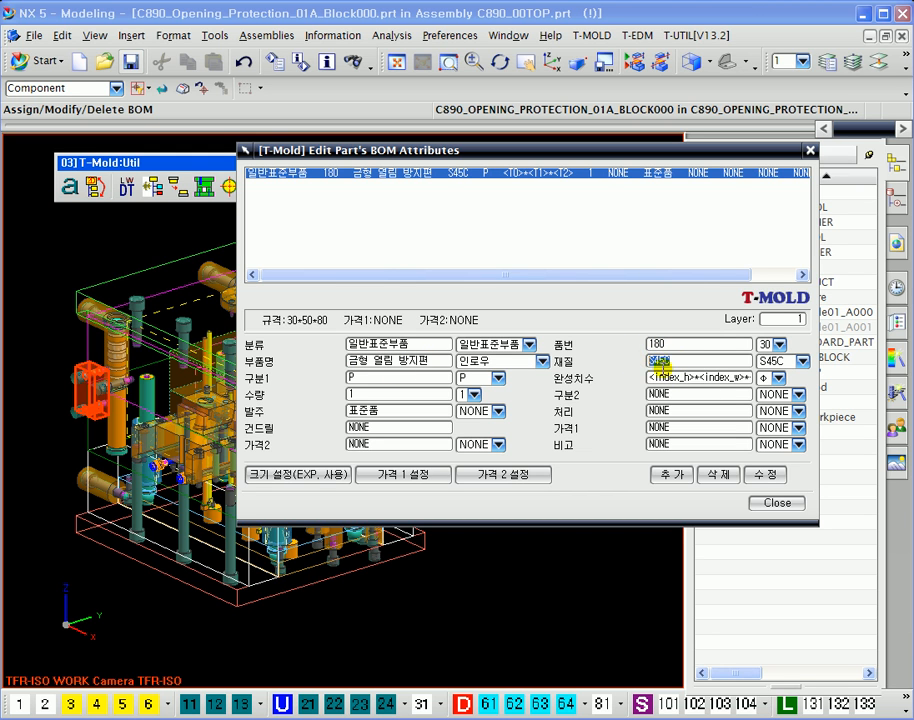
Step: Set the opening protection block's BOM material (재질) to KP4M and save the modified attributes
left_click(779, 362)
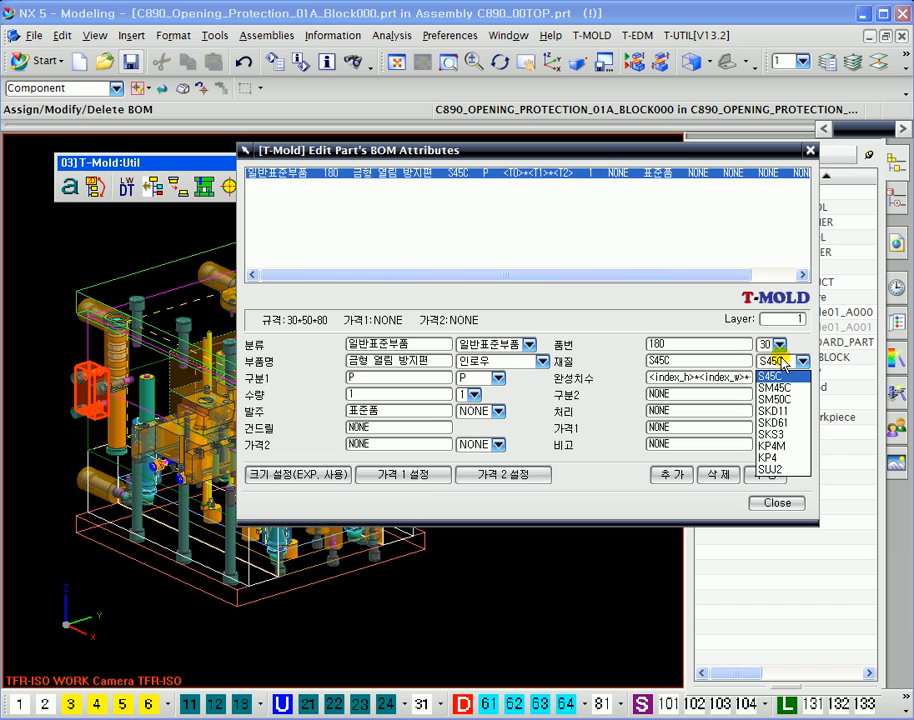
left_click(773, 375)
left_click_drag(582, 155, 582, 148)
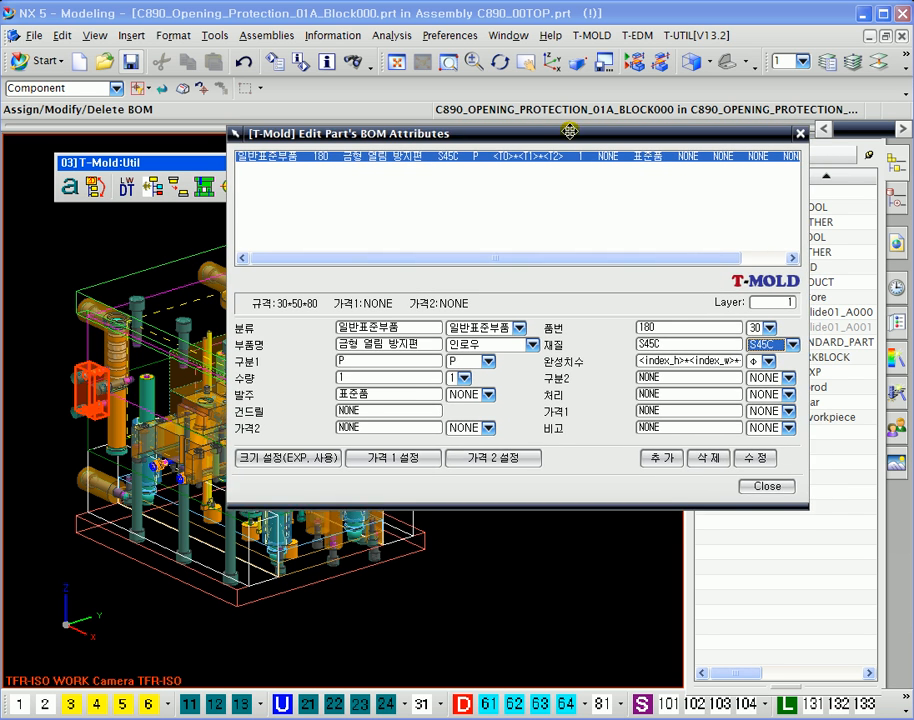
left_click(763, 356)
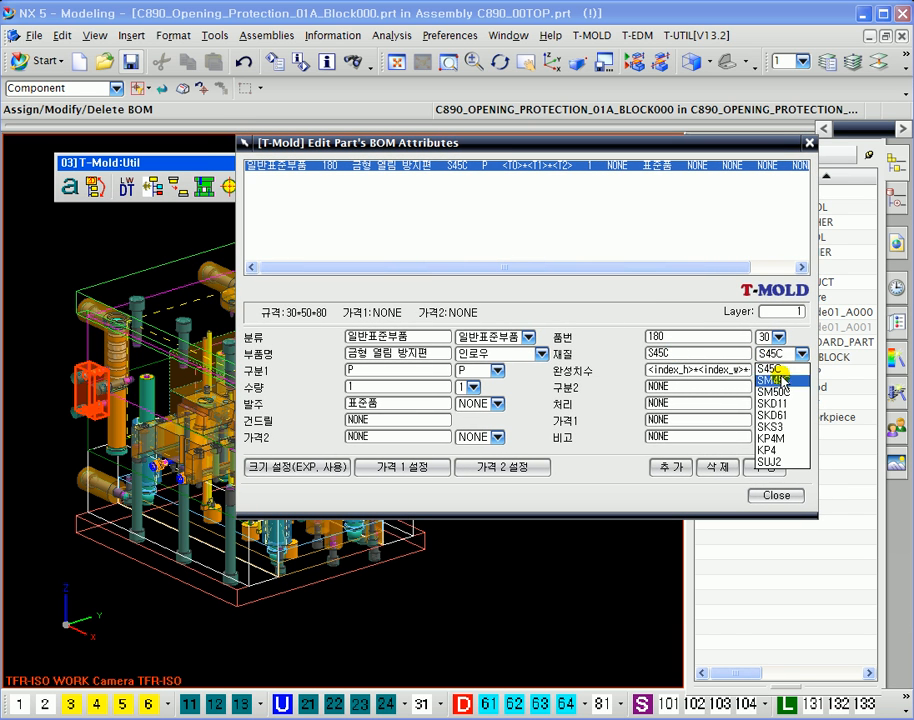
left_click(779, 438)
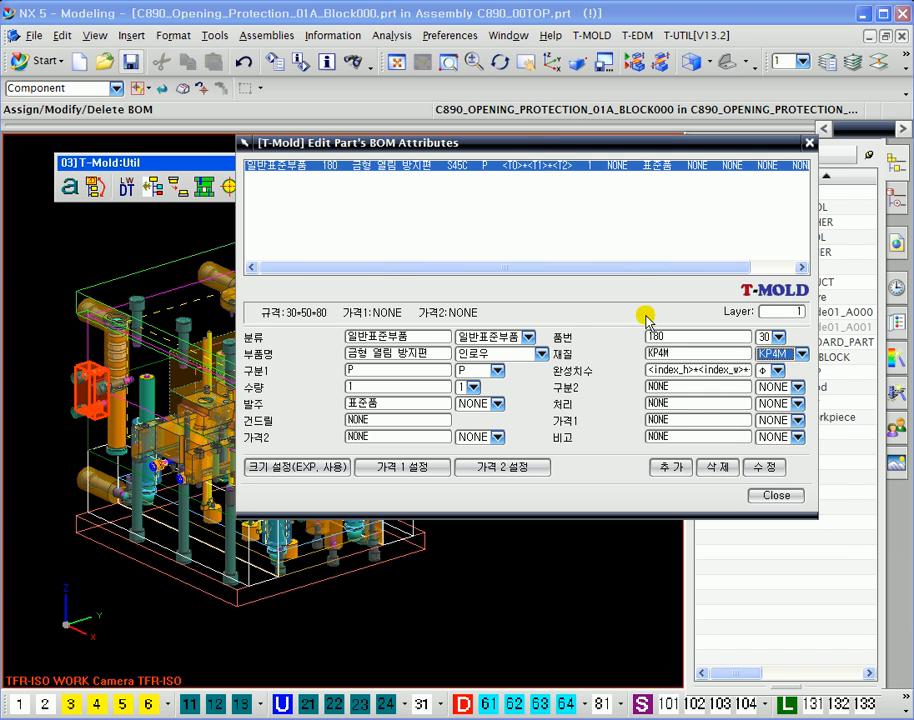
left_click_drag(547, 147, 581, 175)
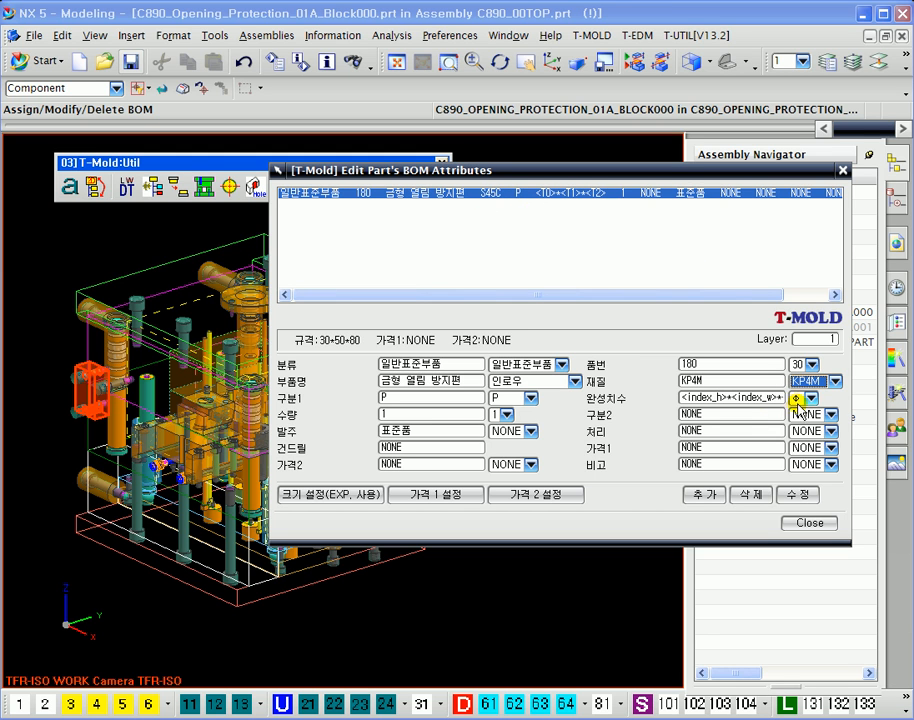
left_click(799, 494)
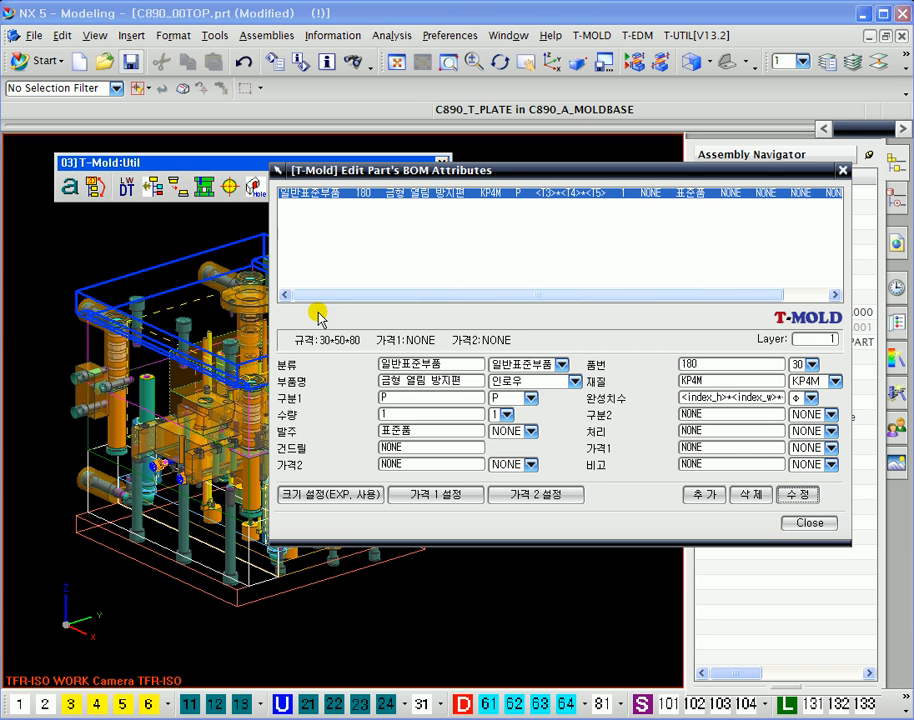
Step: Close the BOM editor and reload the opening protection block's BOM attributes to check the saved material
left_click(822, 526)
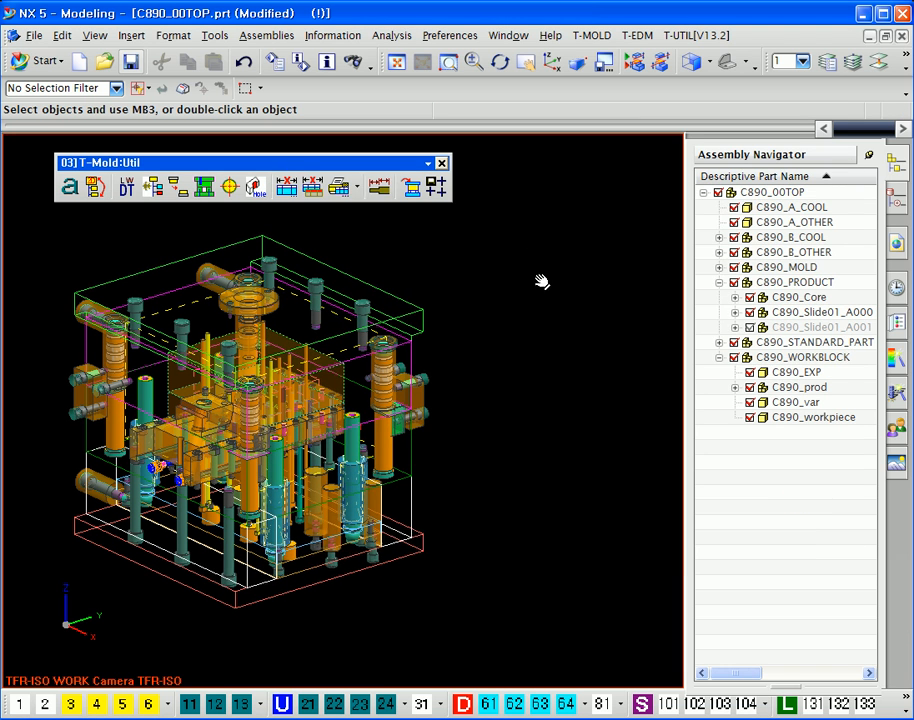
left_click(66, 401)
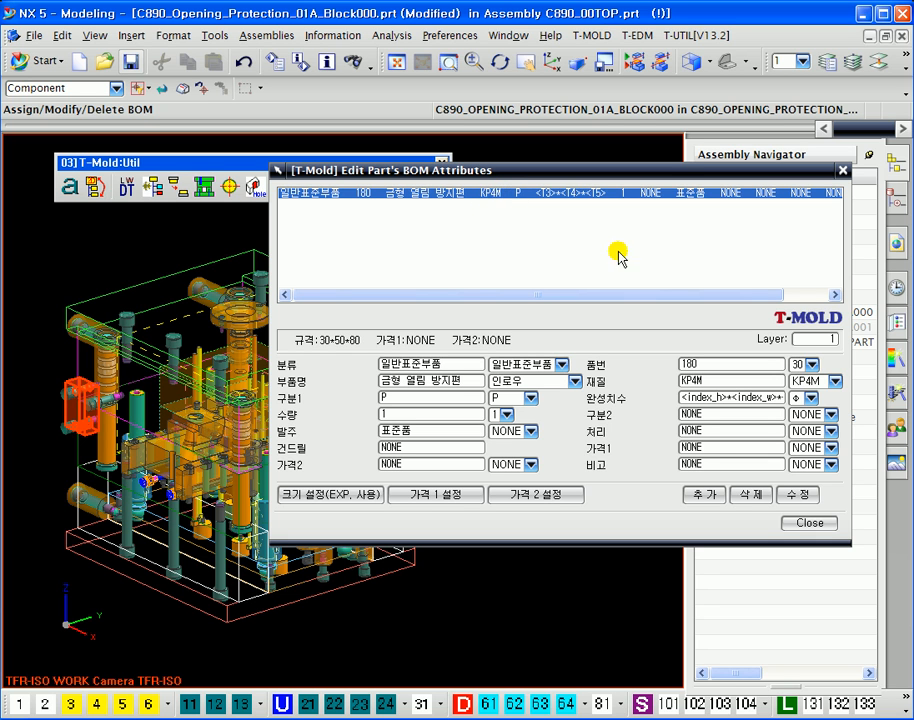
left_click(808, 524)
Step: Swap the shown and hidden components to display the hidden slide, and set a rotation point on its angled pin hole
middle_click_drag(513, 279, 504, 323)
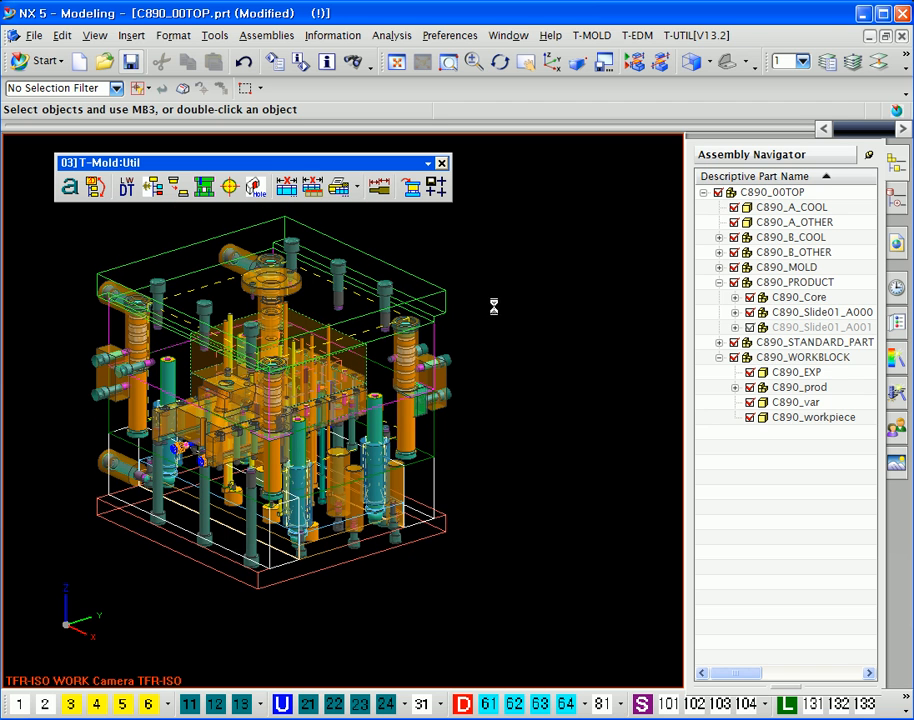
key("ctrl+shift+b")
middle_click_drag(265, 339, 284, 469, "ctrl")
middle_click_drag(185, 388, 209, 305, "shift")
right_click(201, 294)
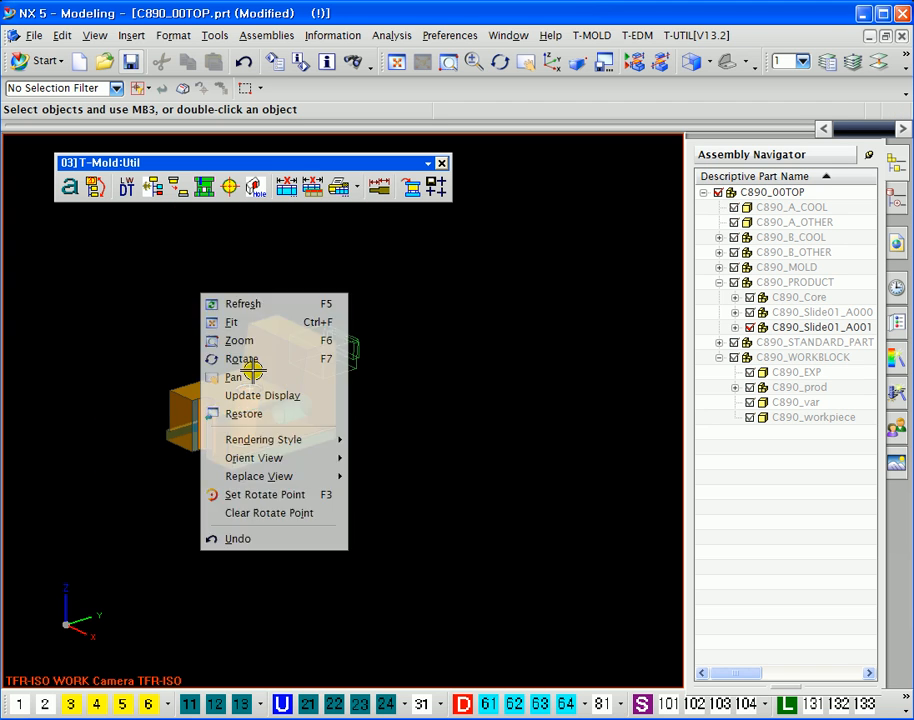
left_click(247, 494)
left_click(231, 435)
Step: Examine the slide body and its separate wireframe front block from several angles
middle_click_drag(231, 435, 330, 423)
middle_click_drag(493, 423, 478, 404, "shift")
middle_click_drag(350, 277, 280, 248)
scroll(264, 246, "down", 2)
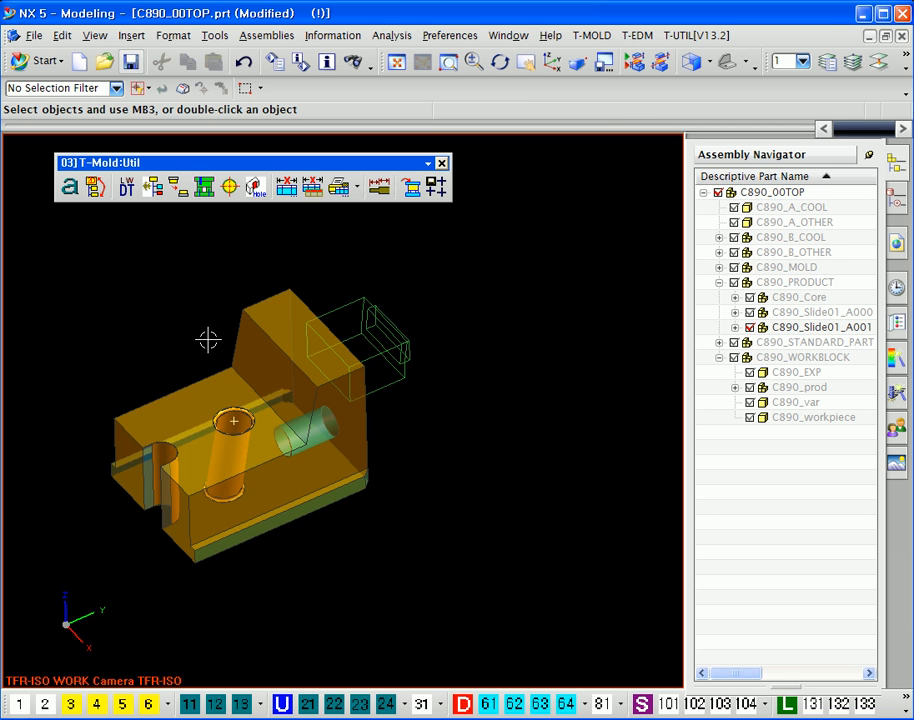
middle_click_drag(201, 338, 358, 295)
scroll(372, 345, "up", 4)
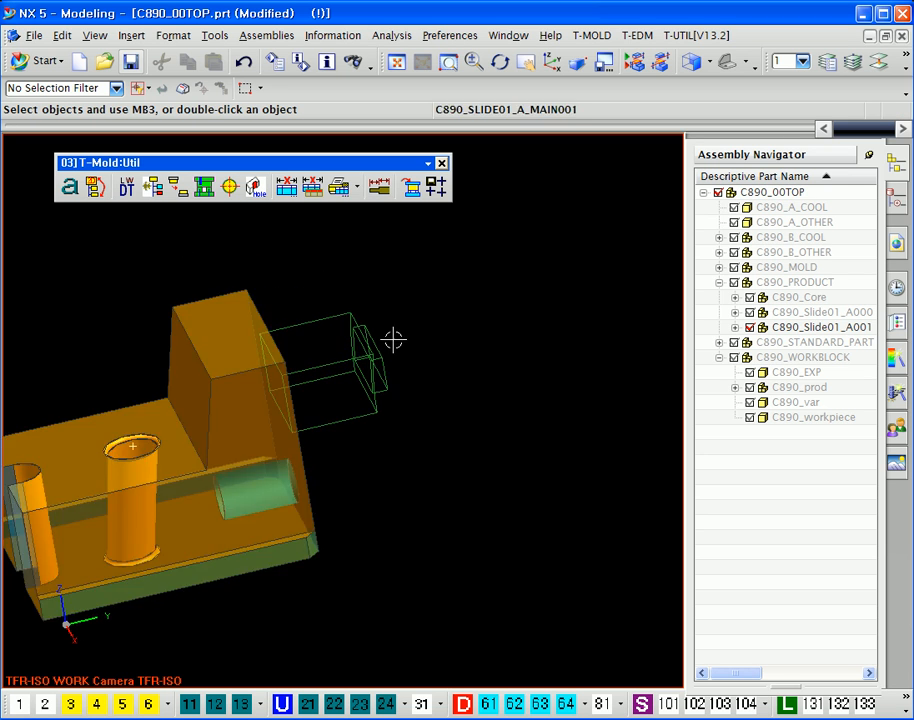
scroll(439, 371, "down", 3)
middle_click_drag(394, 304, 318, 280)
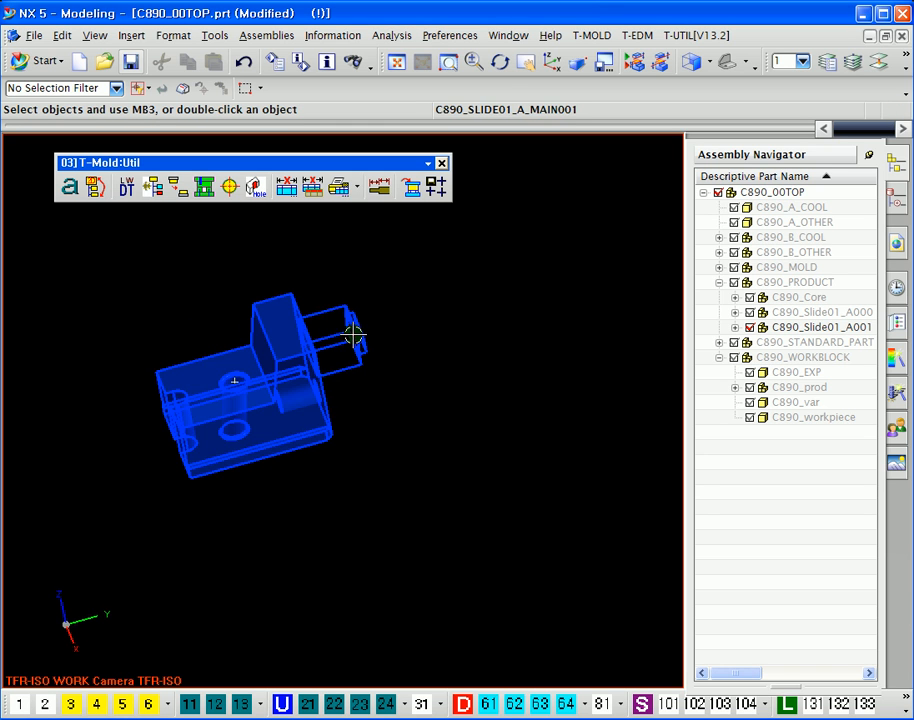
middle_click_drag(370, 391, 384, 374)
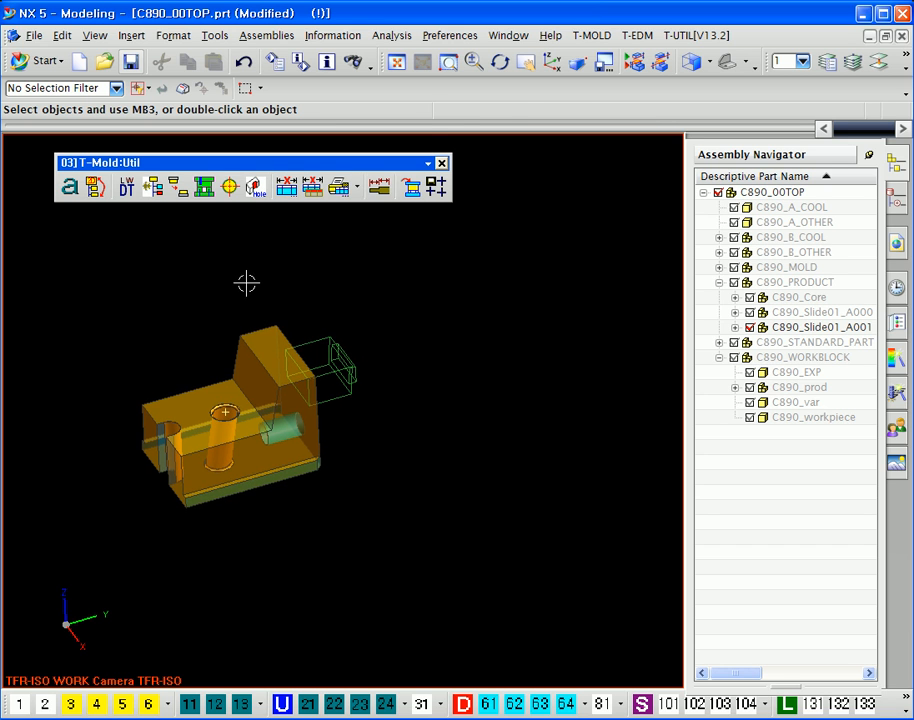
Step: Make the C890_Slide01_A_main001 component the work part
right_click(273, 372)
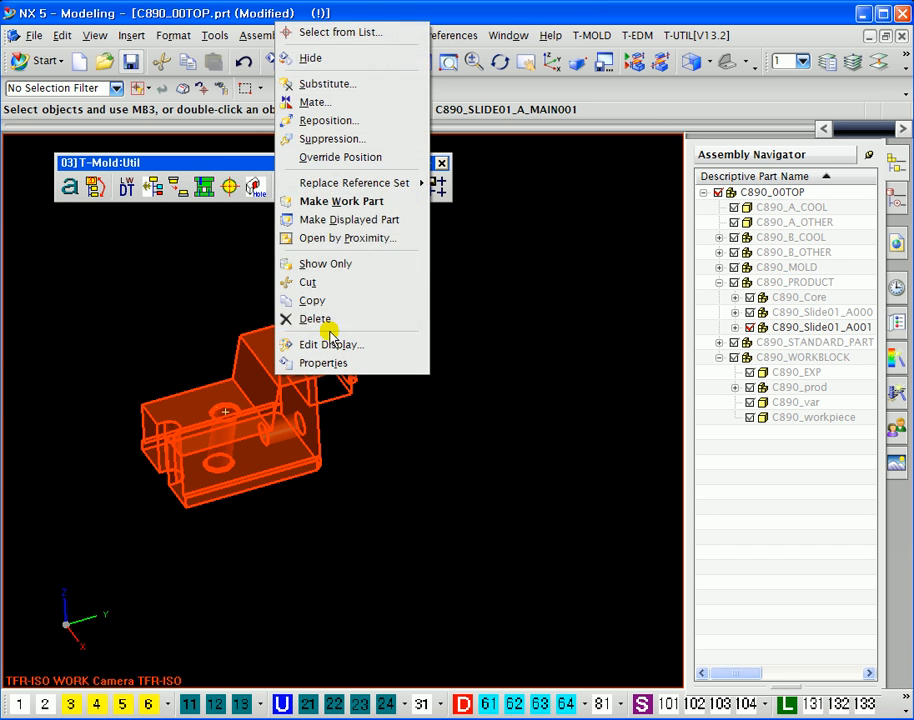
left_click(350, 201)
middle_click_drag(424, 363, 320, 373)
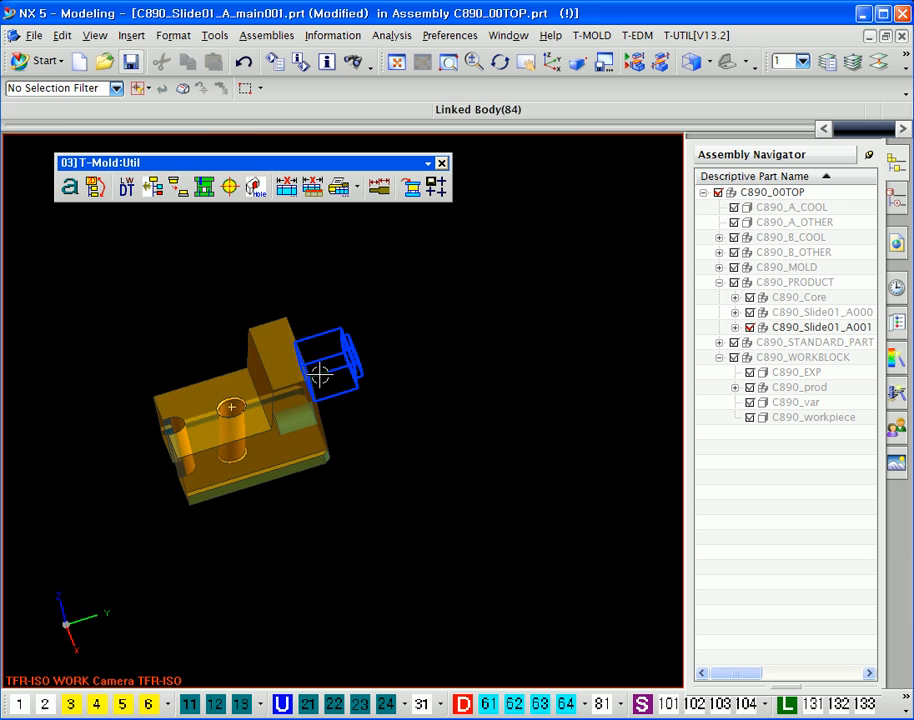
Step: Unite the slide body as target with the linked front block as tool
left_click(134, 36)
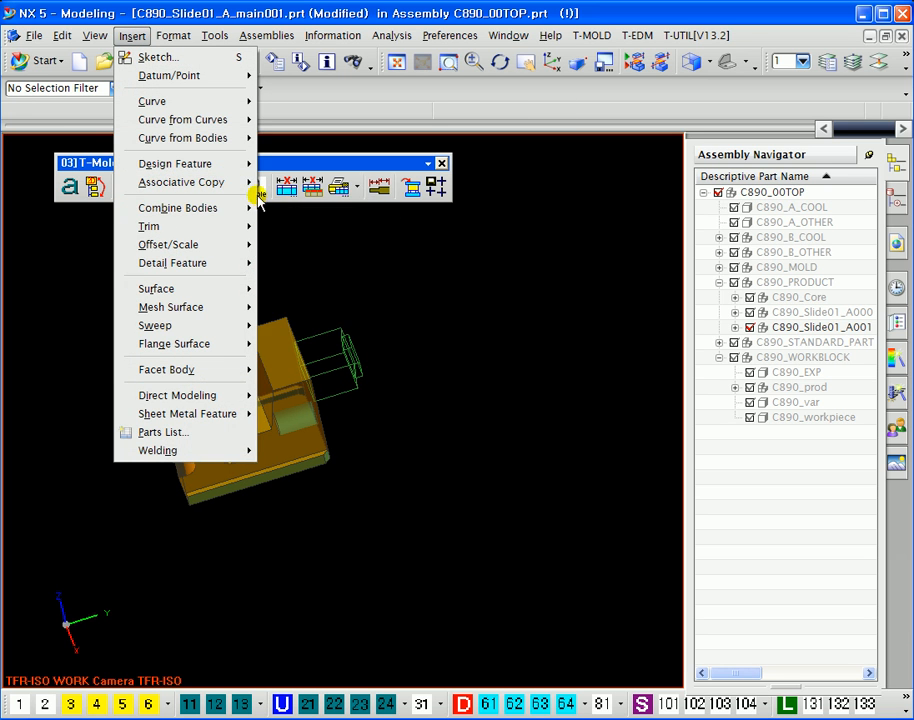
mouse_move(240, 208)
left_click(273, 211)
left_click(302, 370)
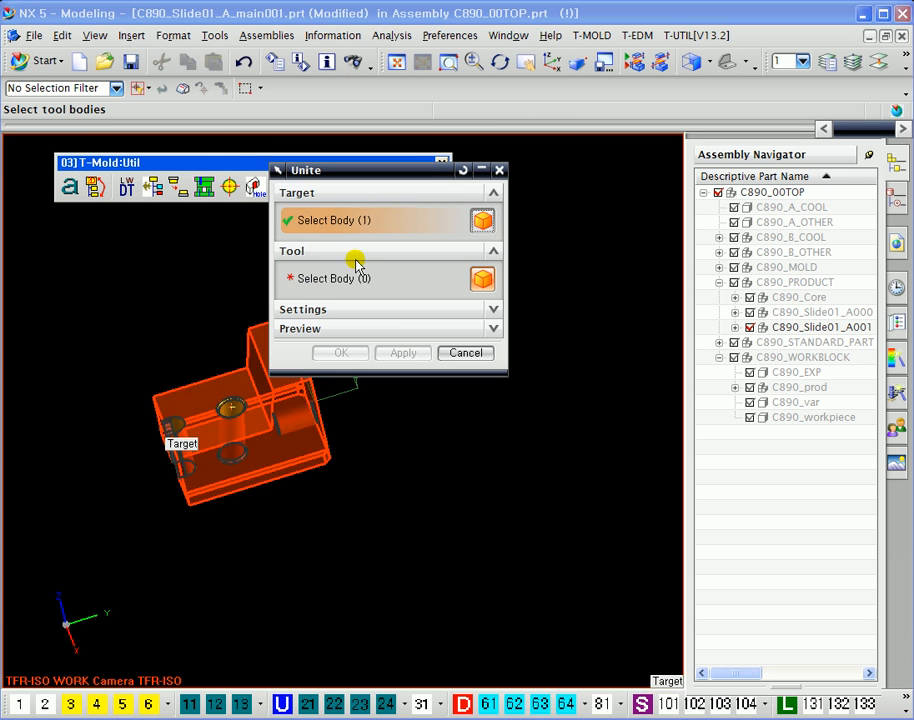
left_click(366, 354)
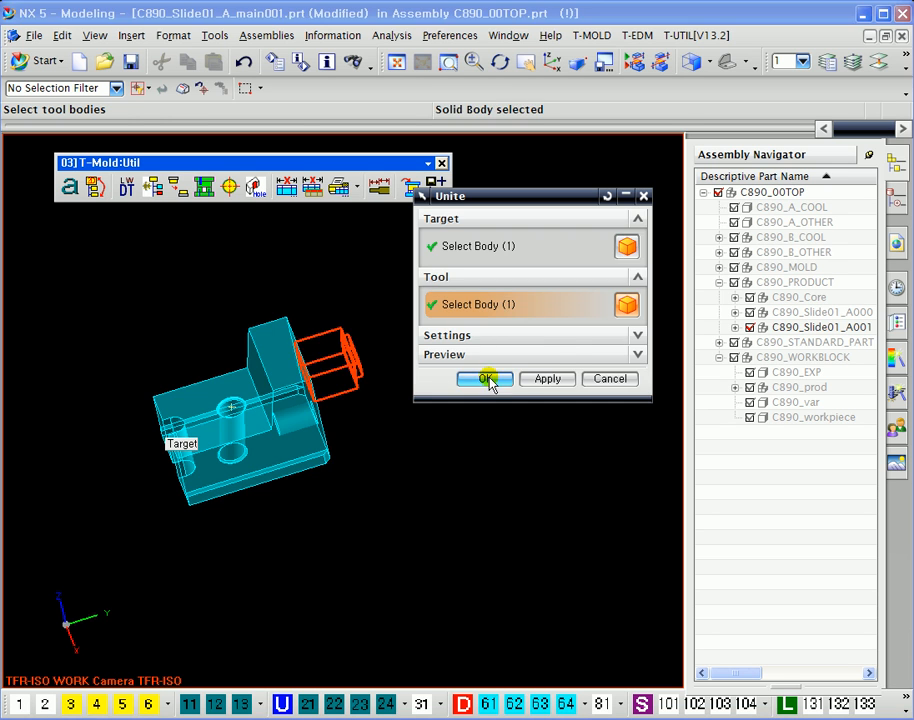
left_click(486, 378)
middle_click_drag(280, 365, 537, 337)
Step: Make the C890_Slide01_A_main001 component the displayed part
double_click(773, 194)
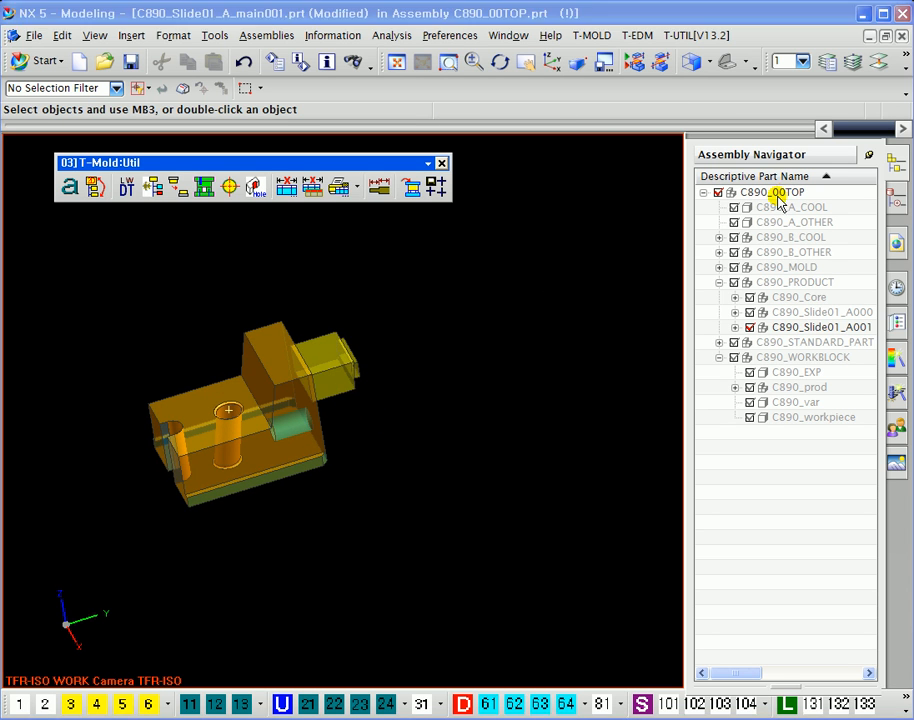
right_click(321, 343)
left_click(398, 541)
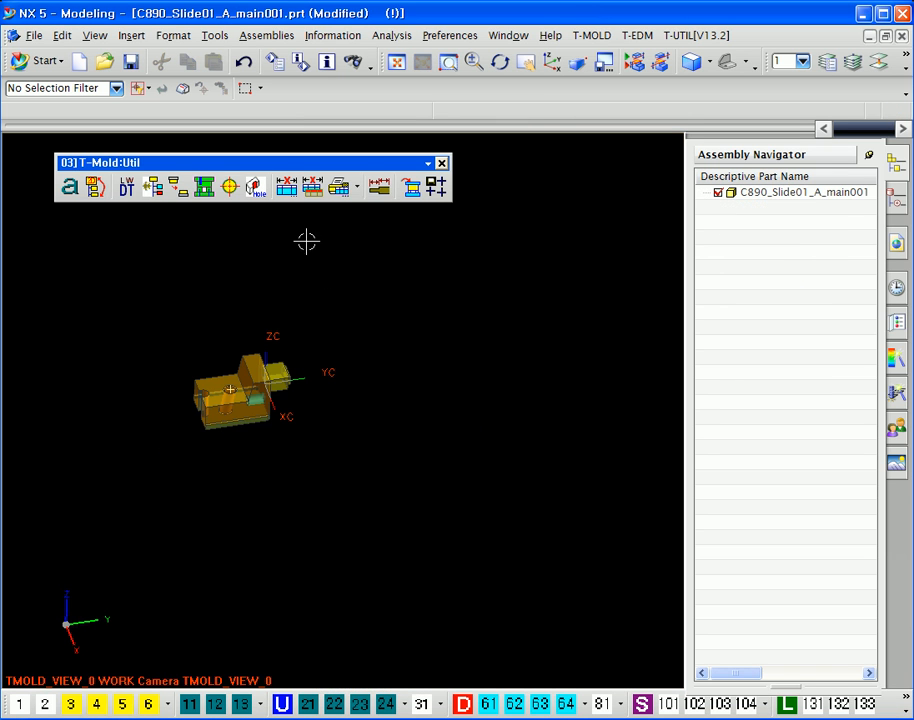
middle_click_drag(293, 512, 351, 413)
Step: Load the slide's BOM attributes and open its expression-based size settings (크기 설정)
left_click(287, 188)
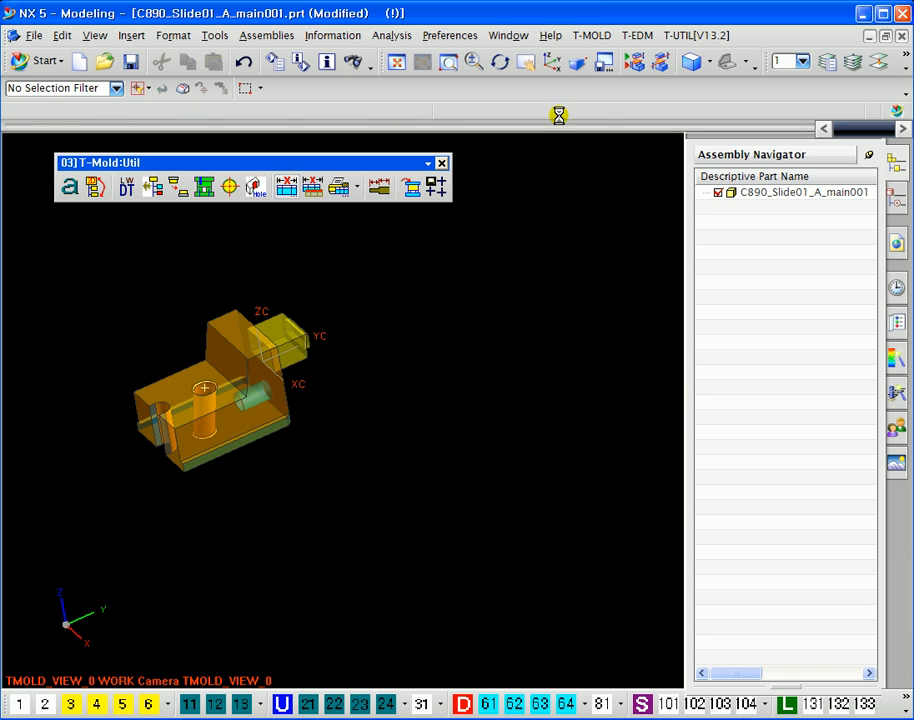
left_click_drag(526, 194, 485, 191)
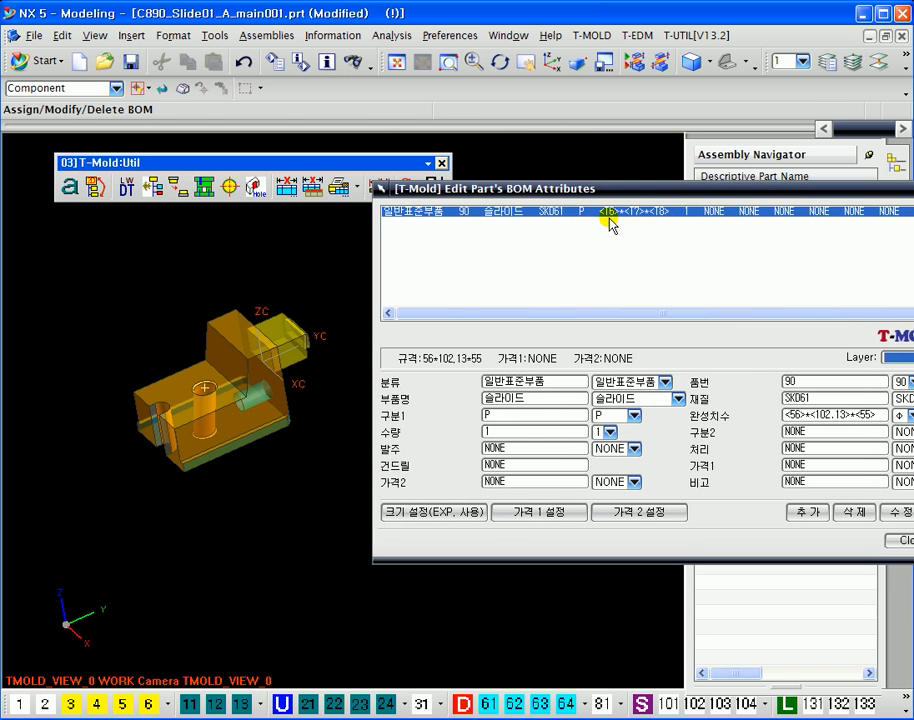
middle_click_drag(291, 306, 239, 270, "shift")
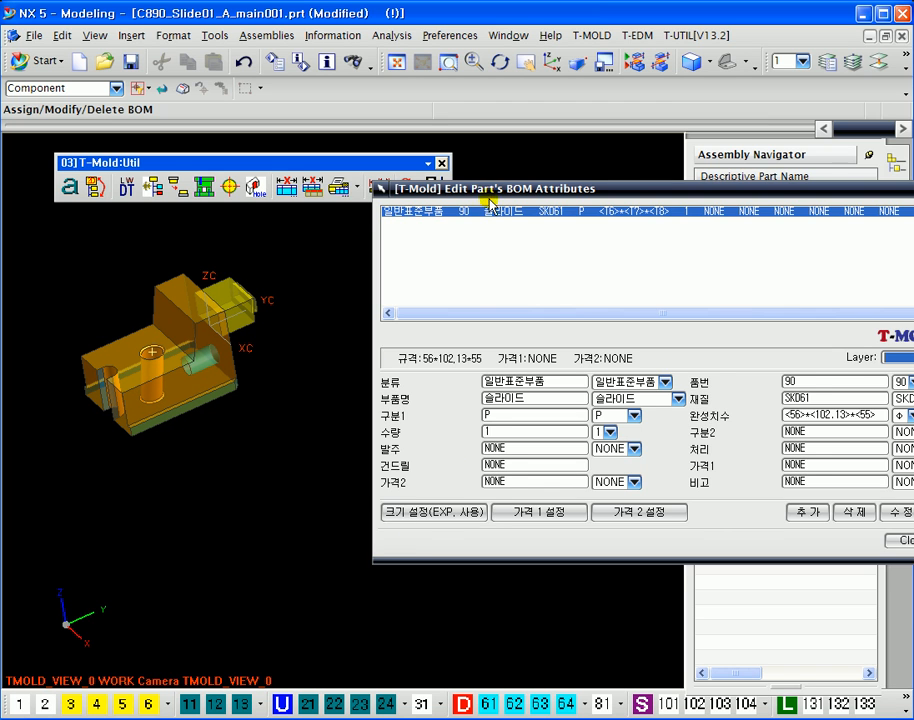
left_click_drag(493, 197, 451, 184)
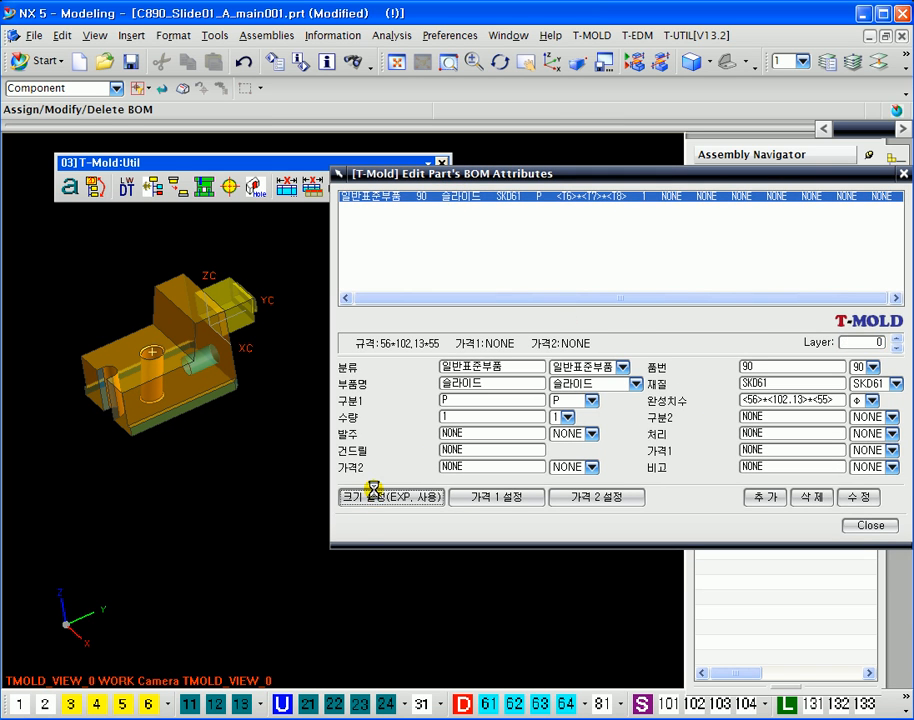
left_click(372, 497)
left_click_drag(437, 185, 441, 268)
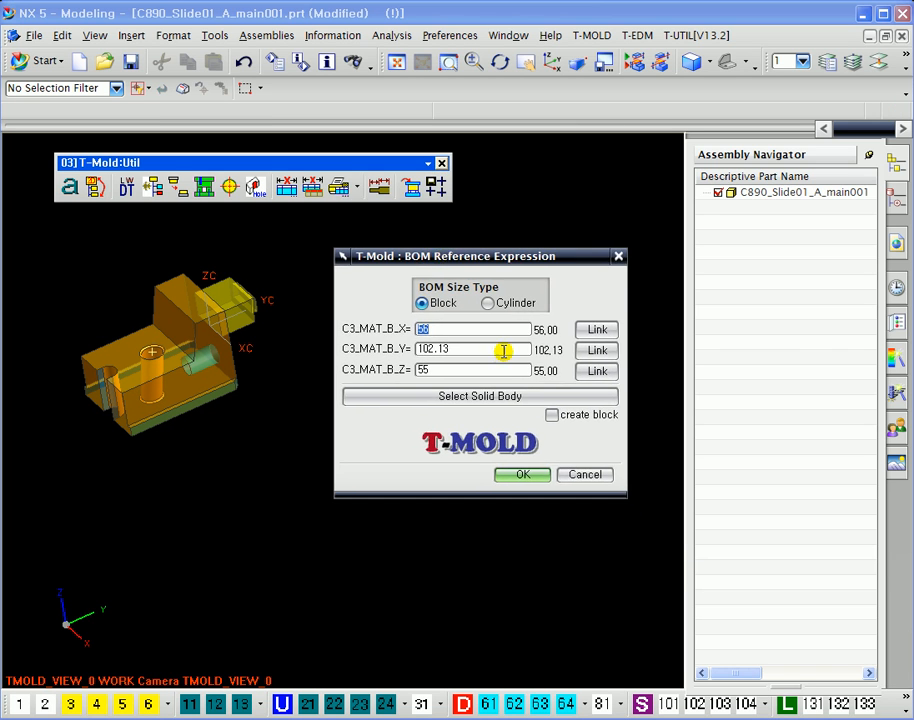
Step: Use the united slide solid body as the reference for the Block-type BOM size and accept the dimensions
left_click(467, 398)
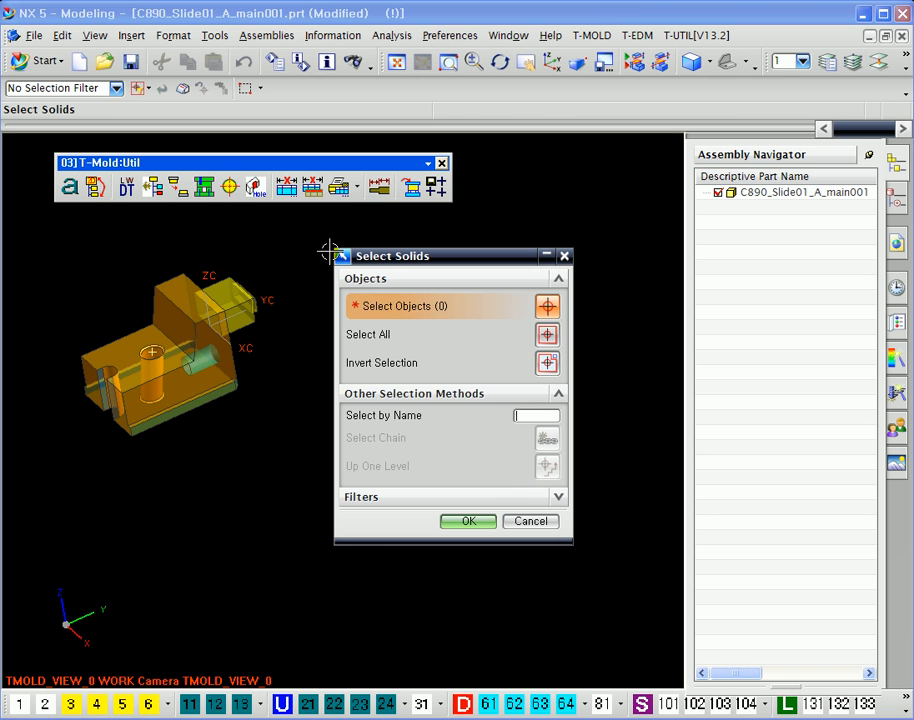
left_click(172, 314)
left_click(469, 521)
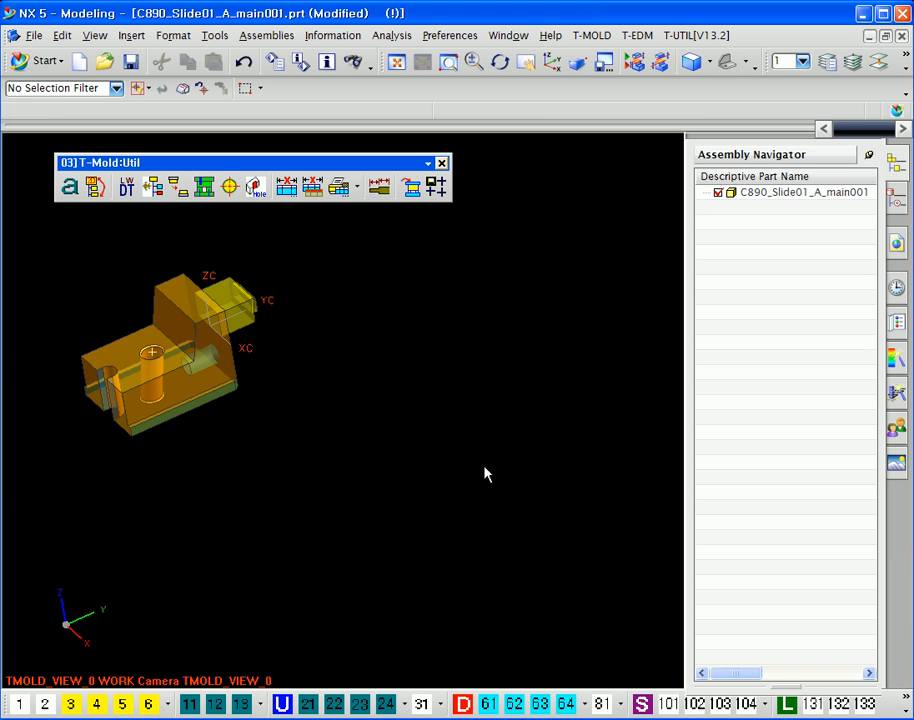
left_click(450, 349)
double_click(445, 369)
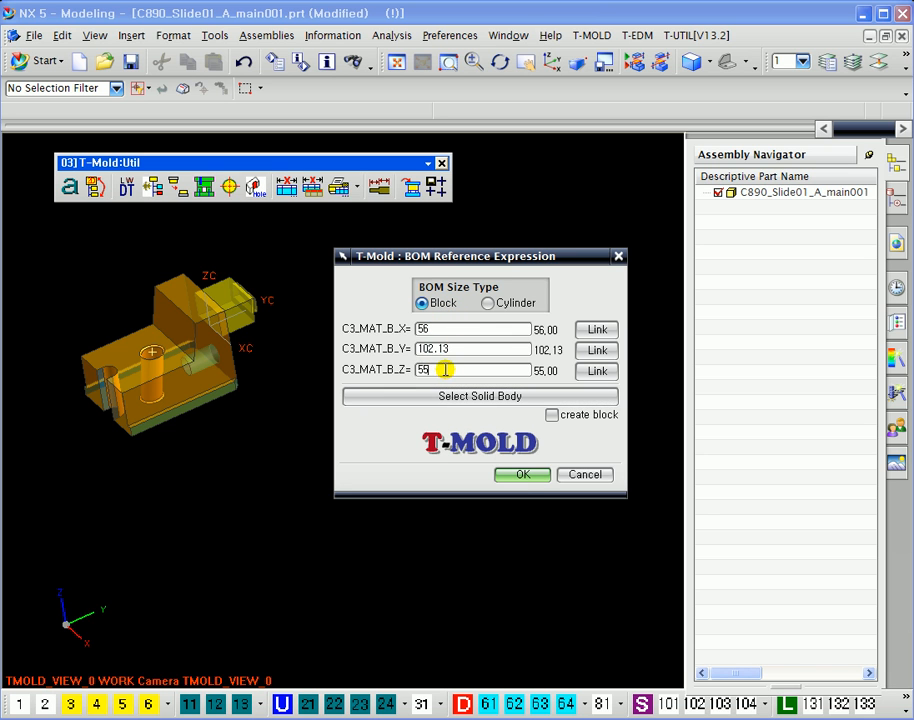
left_click(527, 475)
Step: Reopen the slide's BOM size settings, accept the Block size type and return to the BOM attributes
left_click(418, 638)
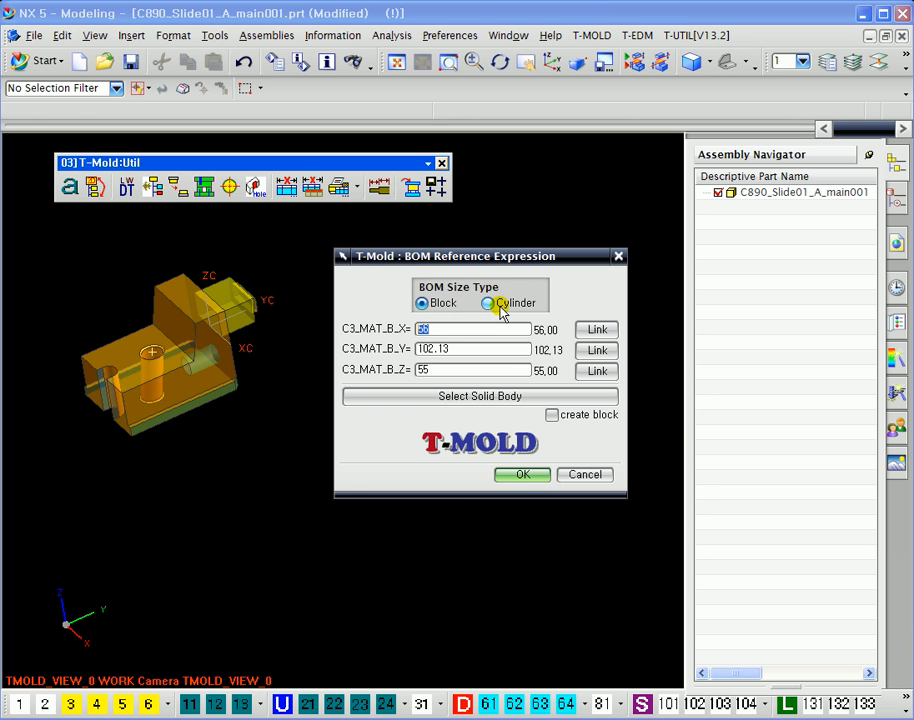
left_click(524, 474)
left_click_drag(593, 265, 515, 162)
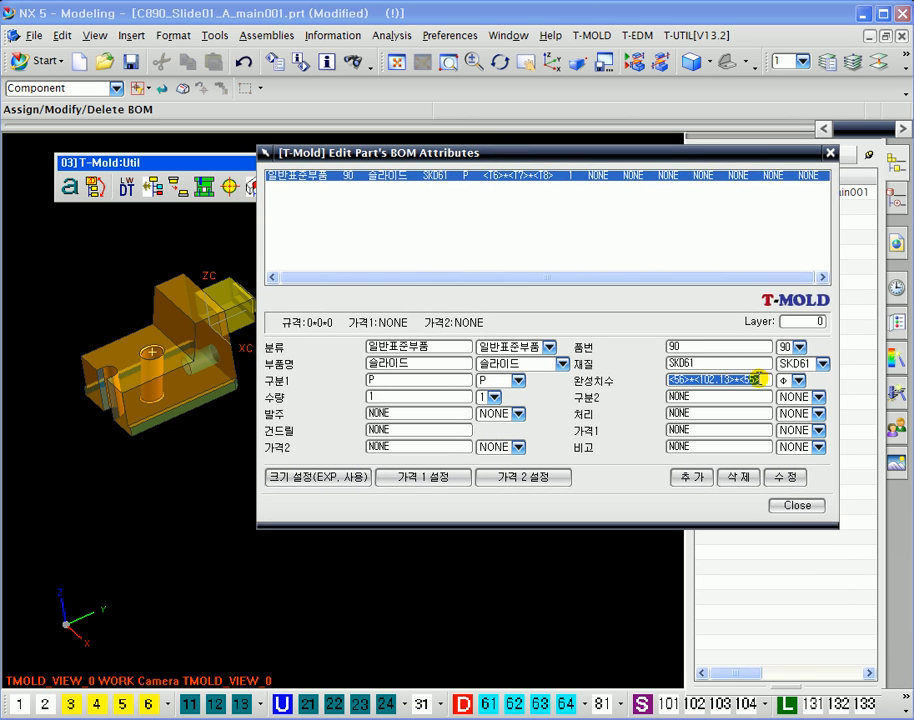
Step: Apply the slide's updated BOM size <56>*<102.13>*<55> and close its BOM attributes
left_click(785, 479)
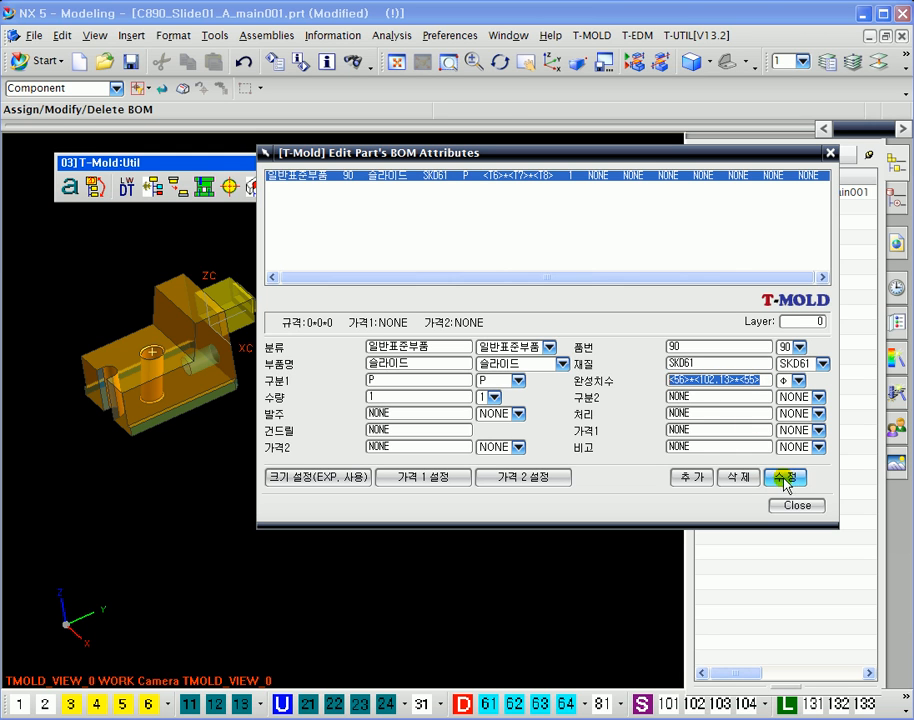
left_click(798, 508)
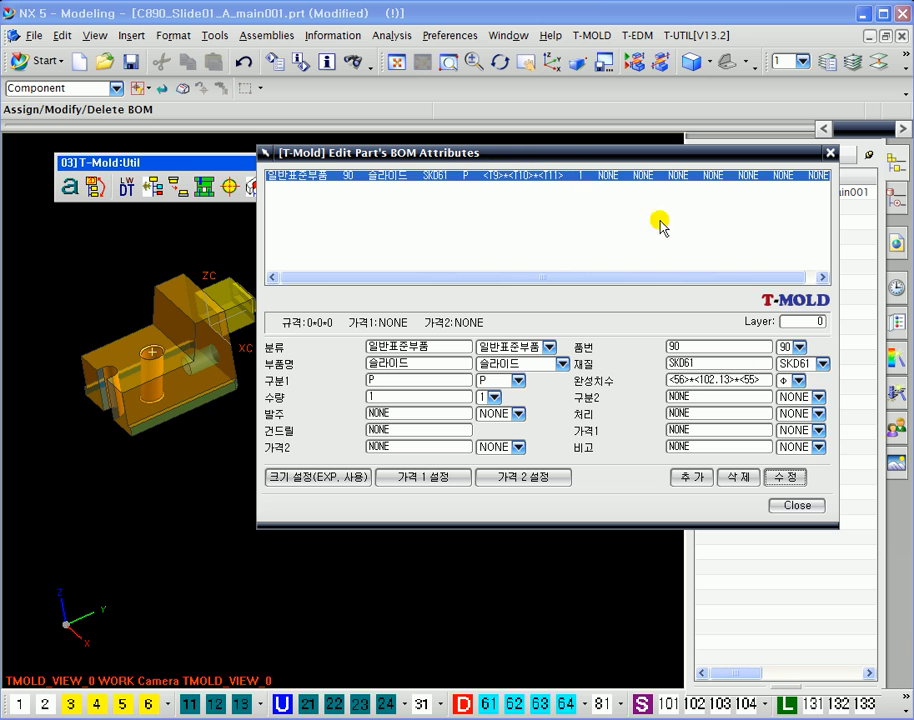
left_click(797, 505)
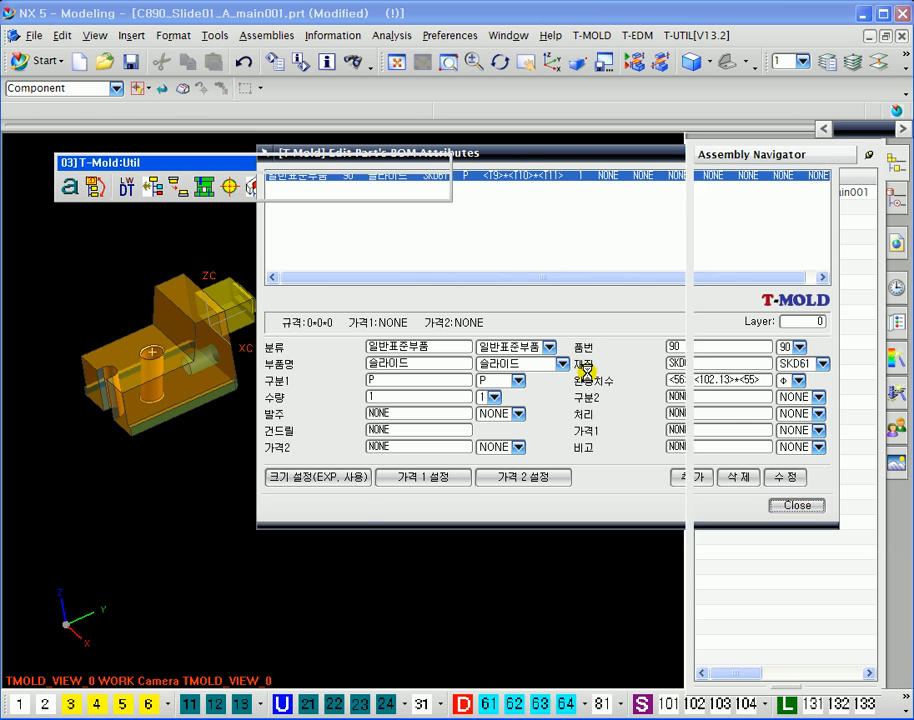
left_click(321, 195)
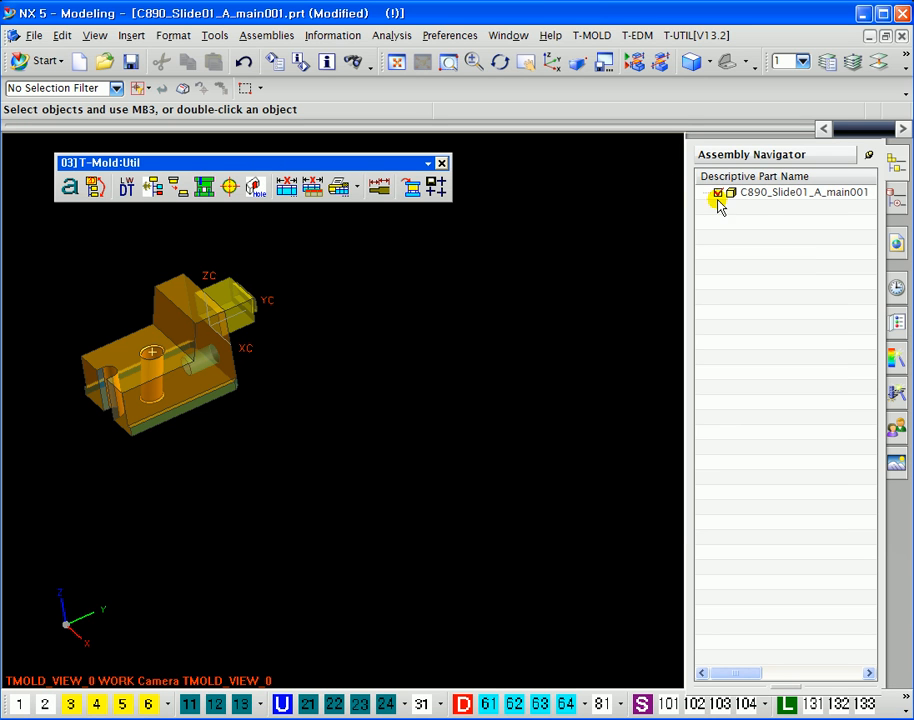
Step: Return from the slide part to its parent assembly C890_00TOP as the displayed part
right_click(757, 195)
mouse_move(796, 206)
left_click(891, 218)
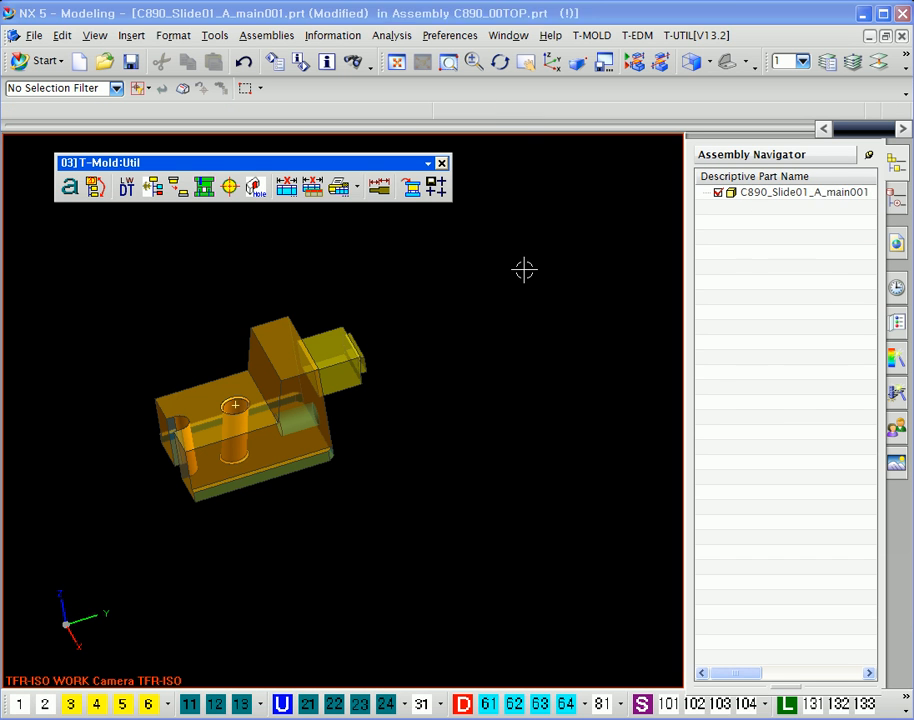
Step: Load the slide's BOM attributes from the assembly, set its material (재질) to KP4M, apply the change and close the attributes
left_click(289, 198)
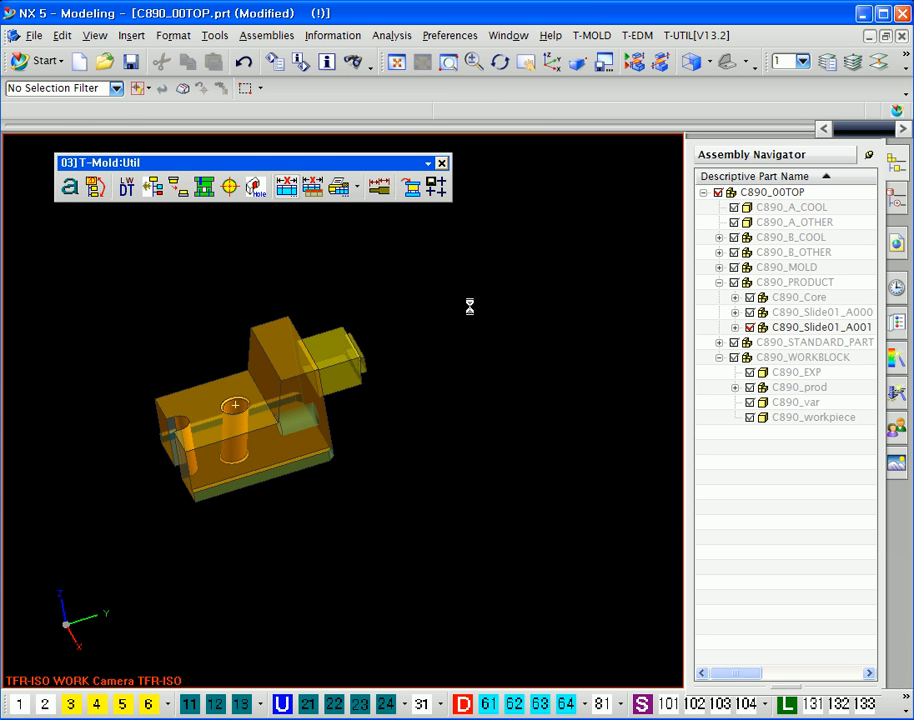
left_click_drag(497, 151, 502, 211)
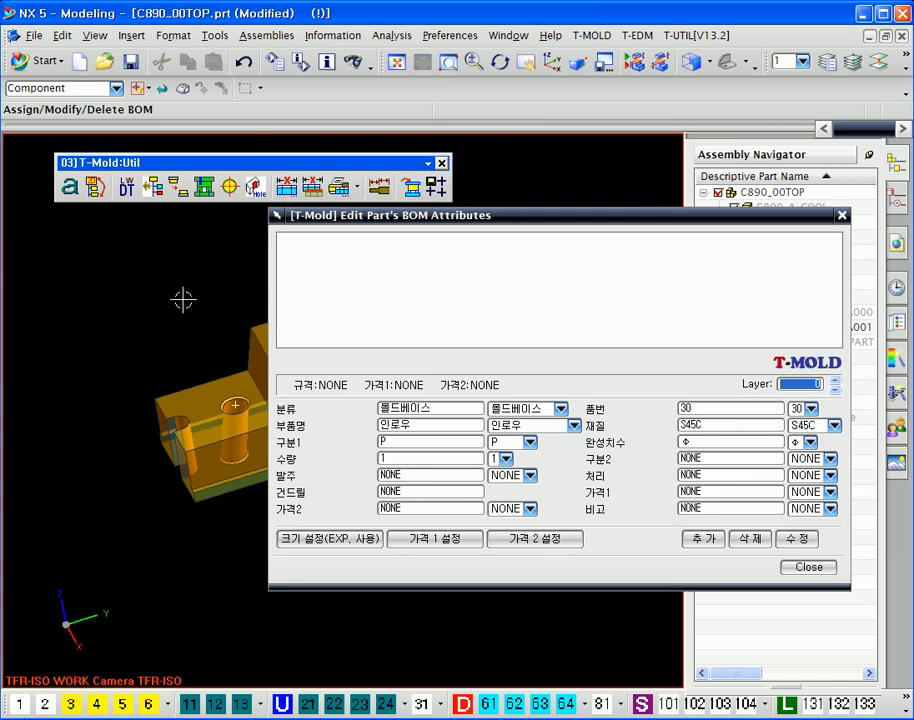
left_click(216, 326)
left_click_drag(397, 215, 384, 200)
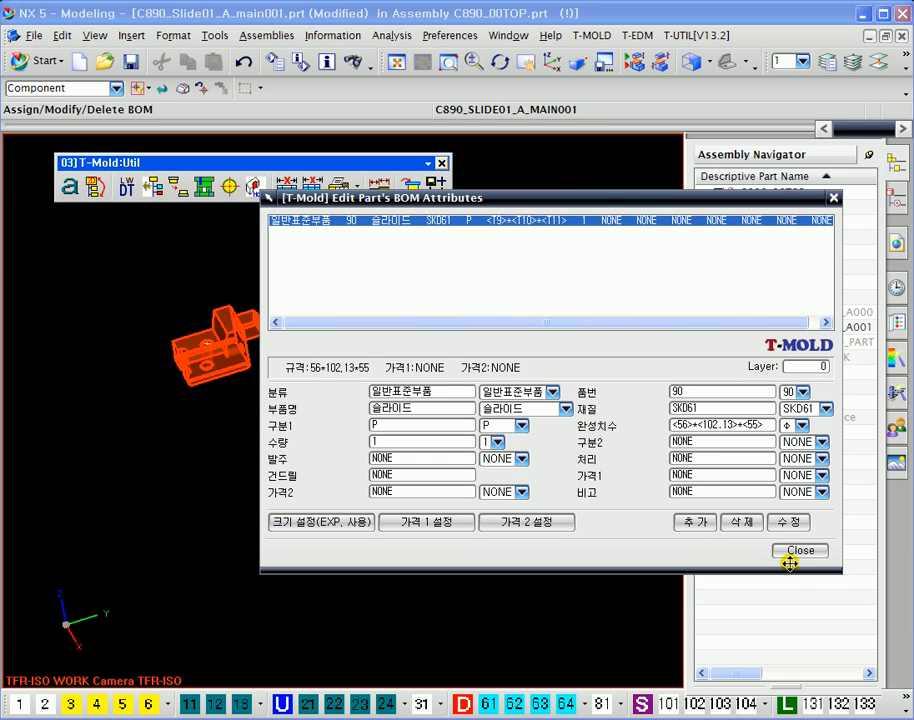
left_click_drag(608, 199, 597, 153)
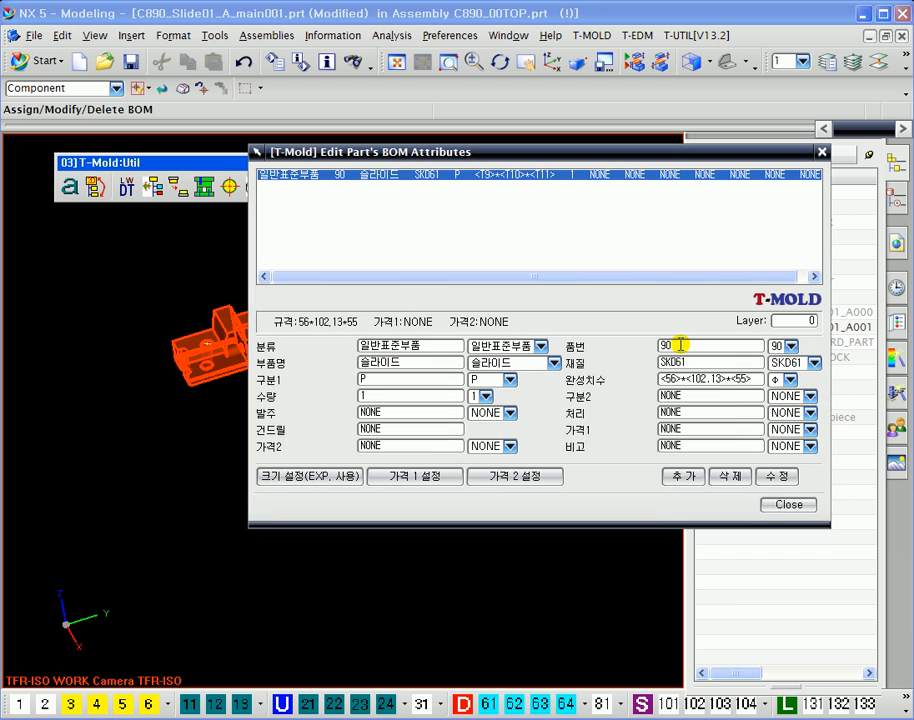
left_click(814, 363)
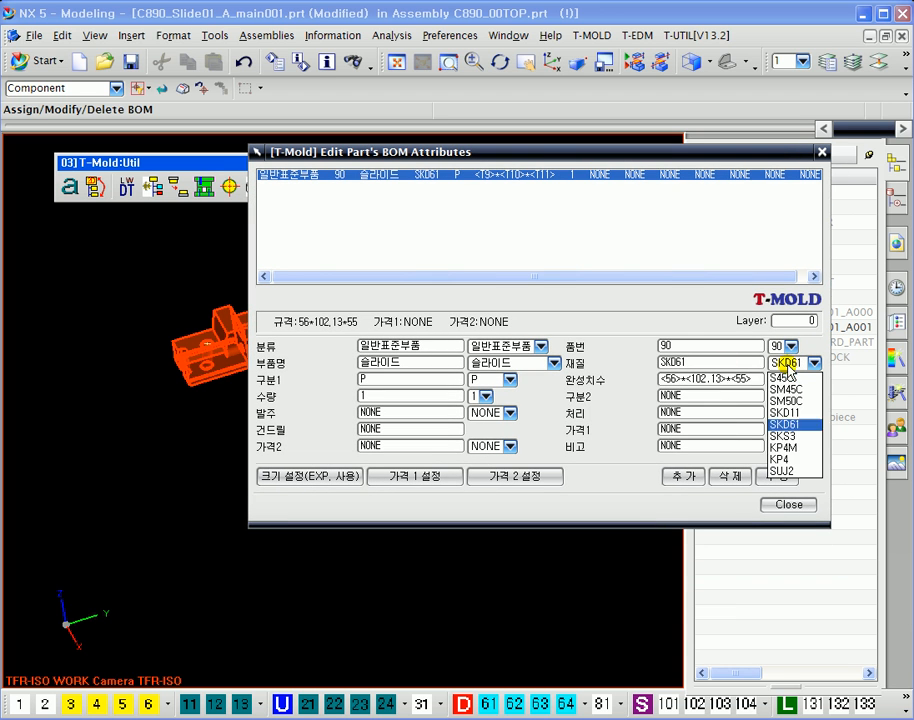
left_click(793, 449)
left_click(777, 478)
left_click(786, 504)
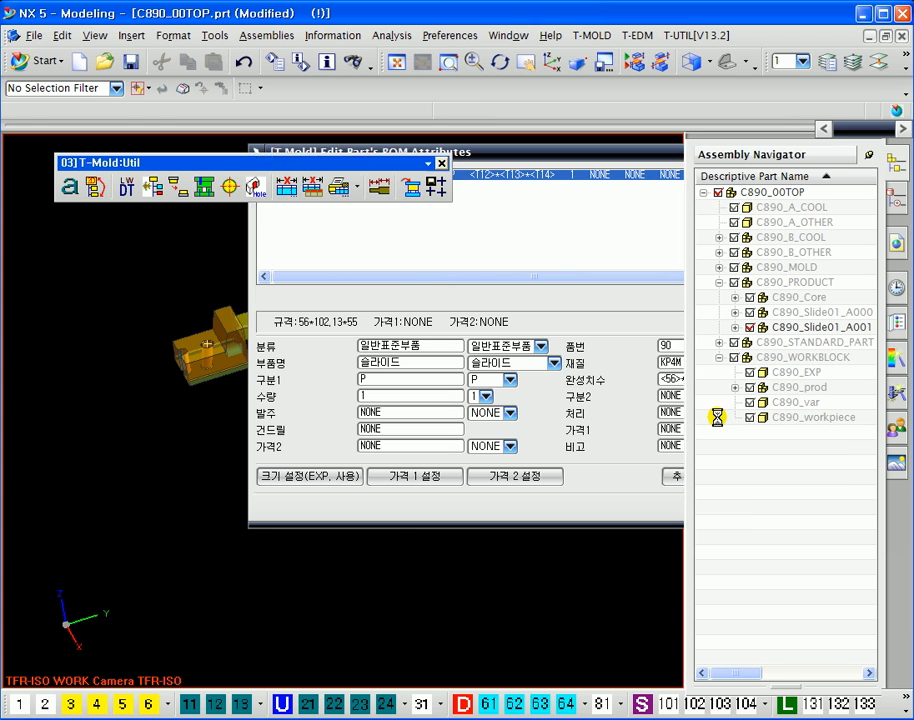
Step: Check the BOM attributes of the C890_Slide01_A001 subassembly and of the slide's main component
left_click(290, 189)
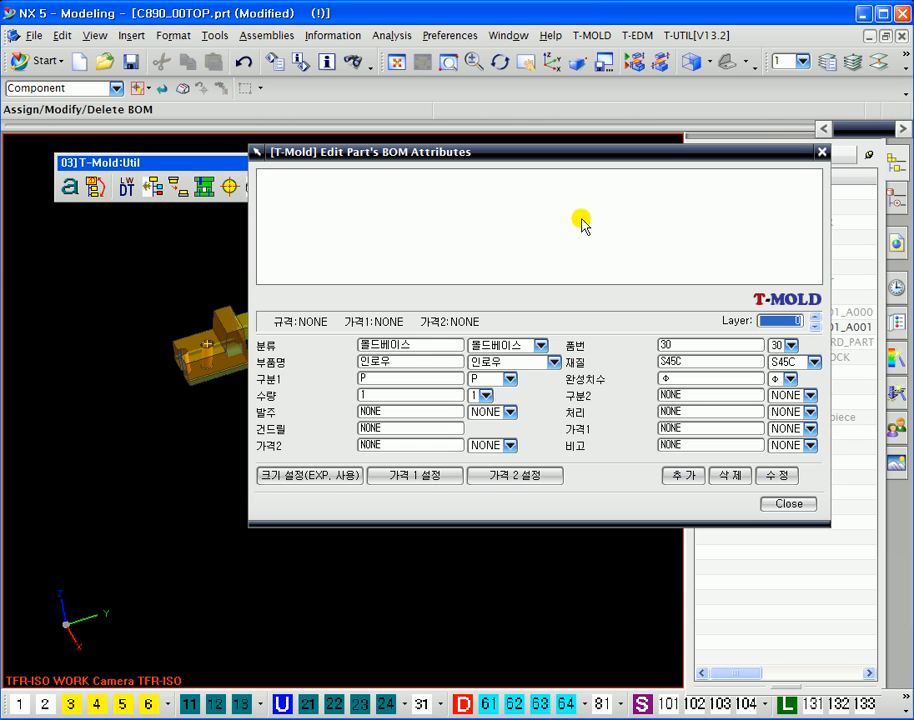
left_click(212, 342)
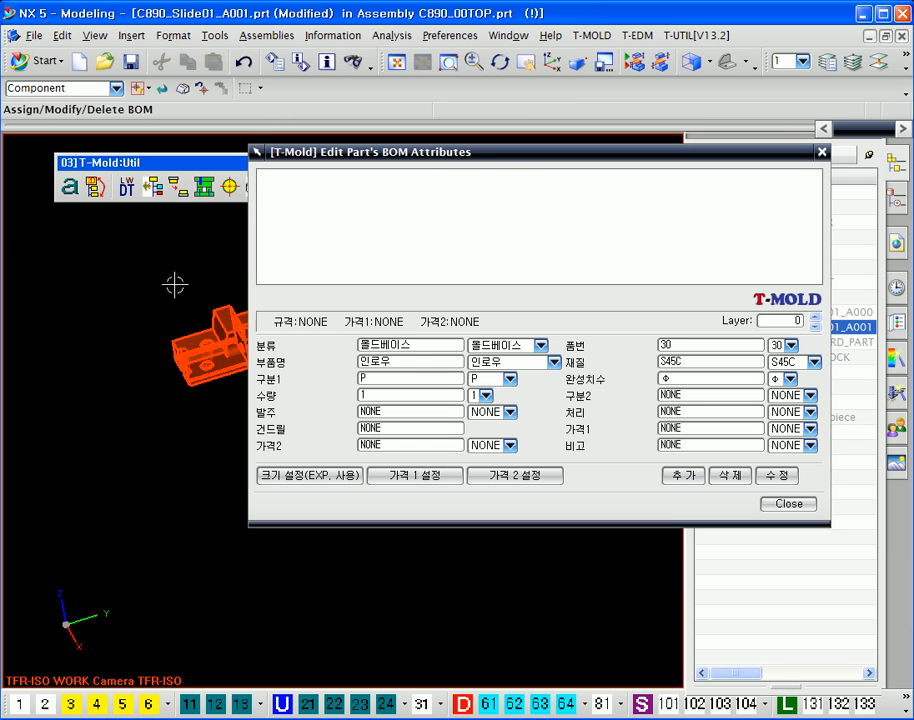
left_click(788, 504)
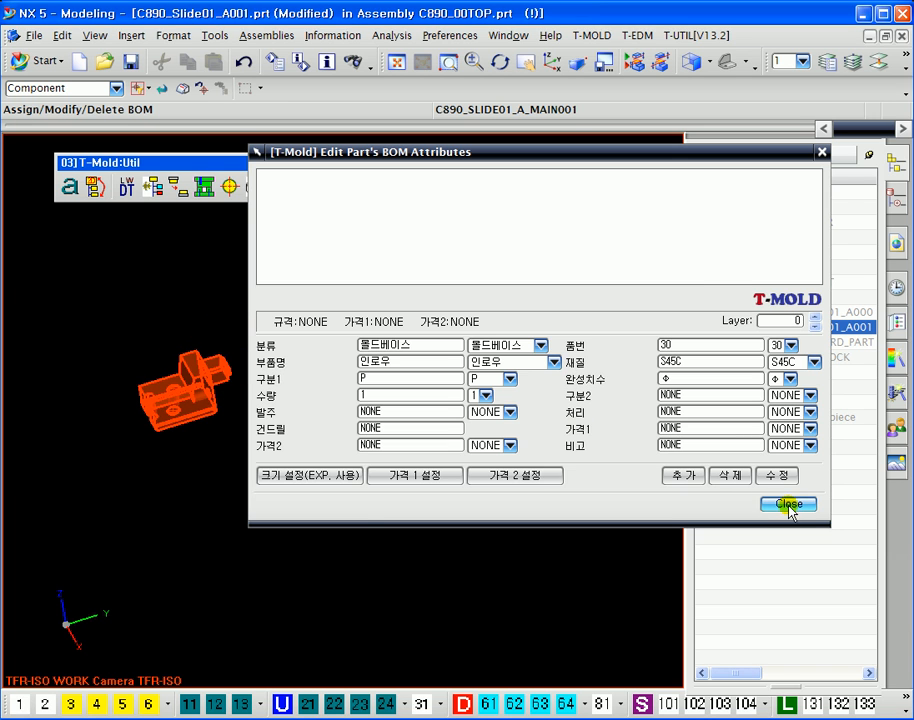
left_click(788, 505)
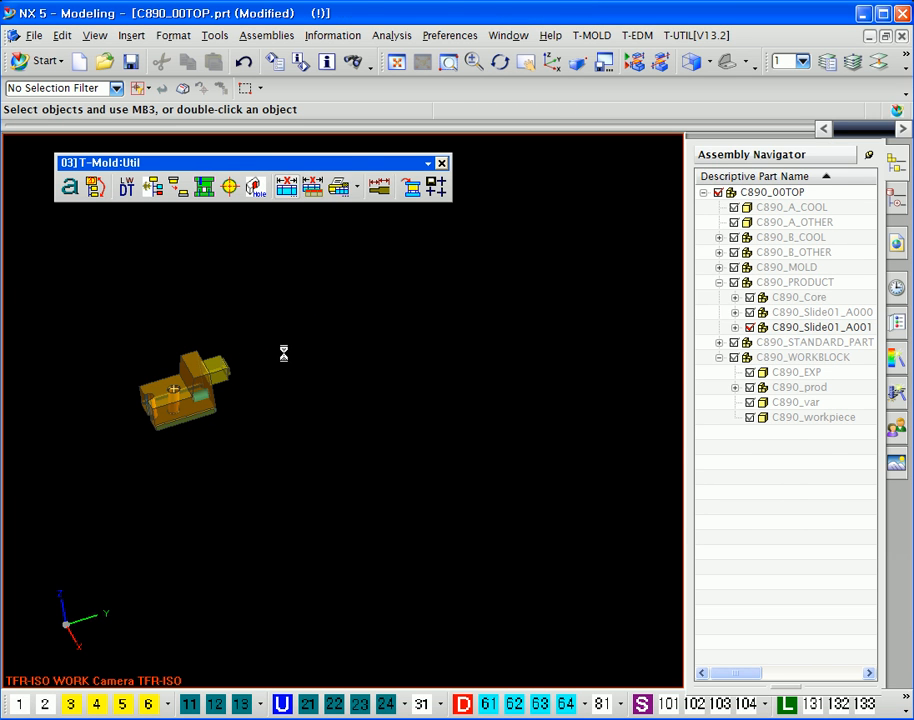
left_click(196, 360)
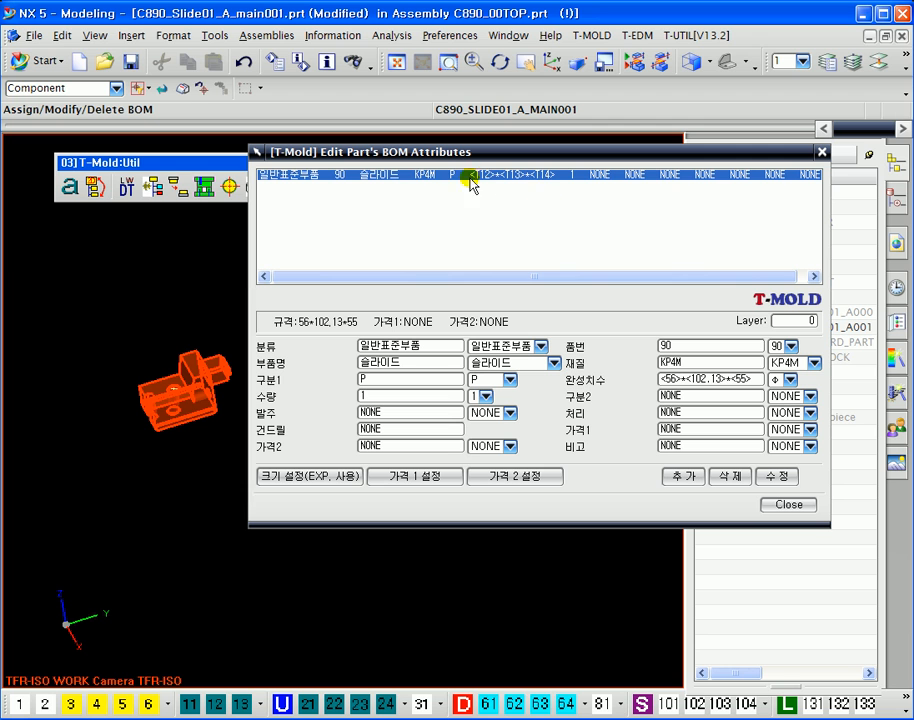
left_click(788, 504)
Step: Open the batch BOM attribute editor (재료발주 수정(일괄)) for the whole mold and view the 일반표준부품 and 몰드베이스 categories
middle_click_drag(397, 361, 345, 369)
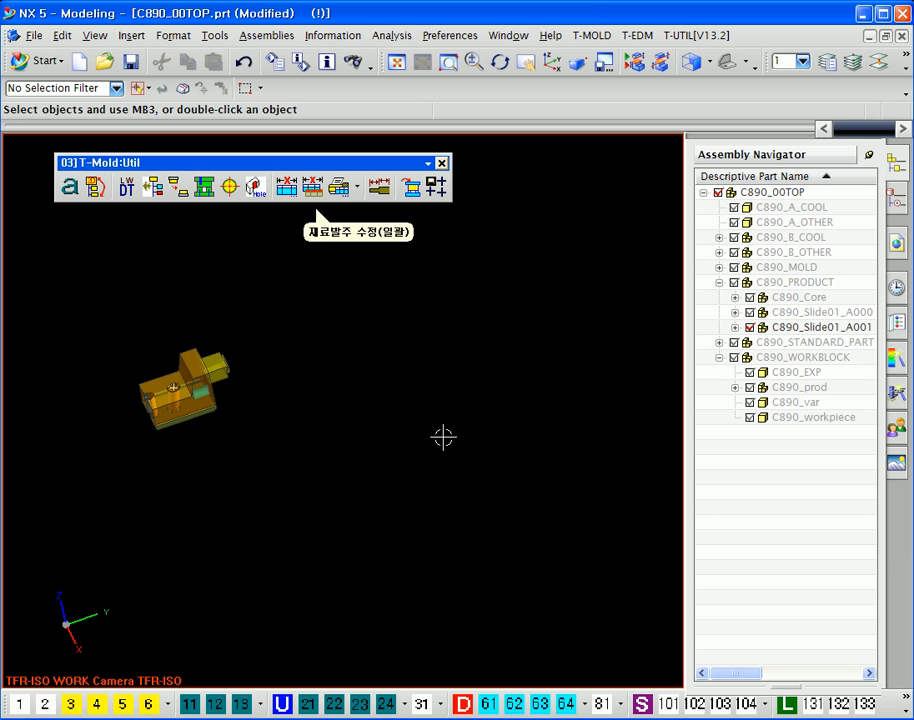
scroll(441, 437, "down", 2)
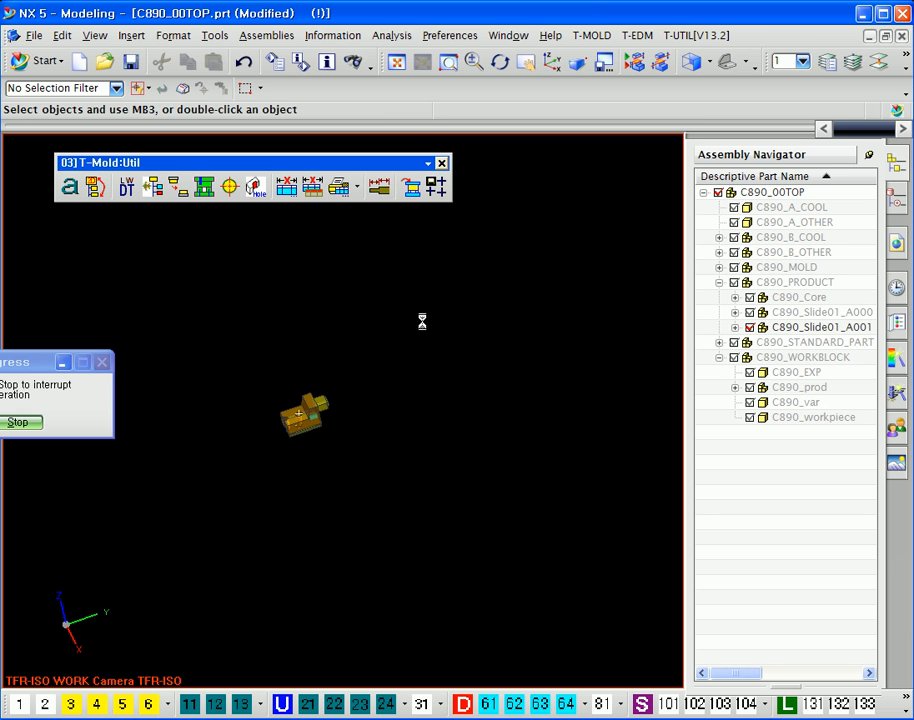
middle_click_drag(470, 298, 354, 221)
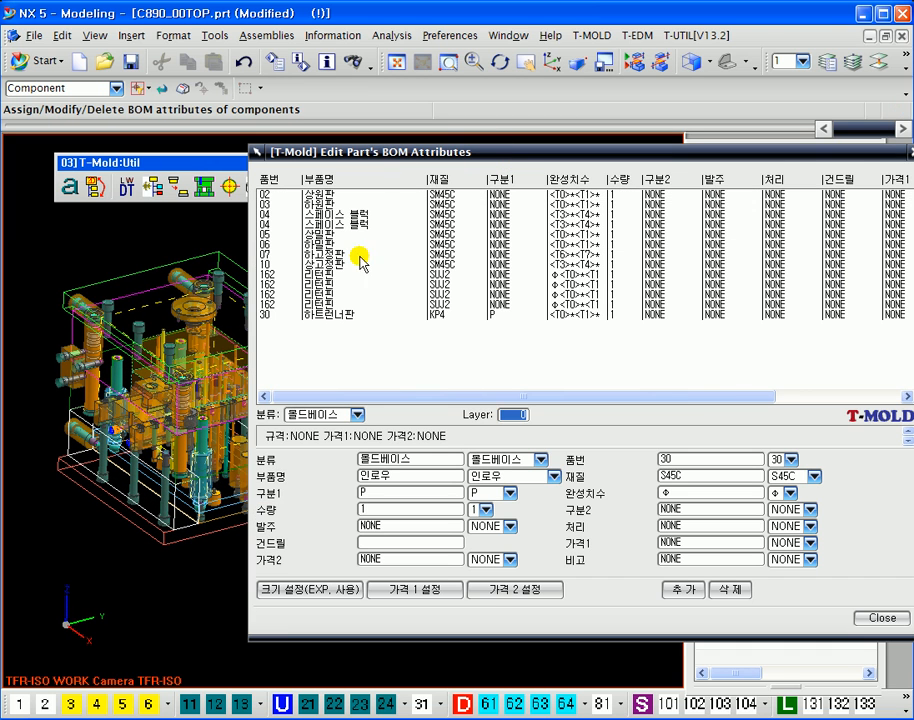
left_click(320, 414)
left_click(318, 440)
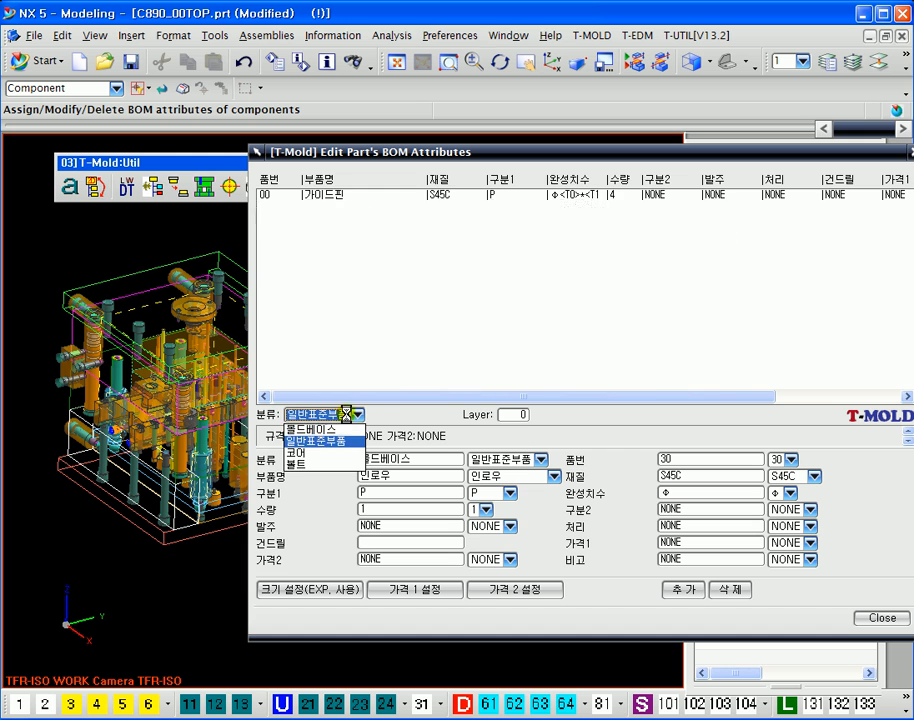
left_click(357, 414)
left_click(310, 428)
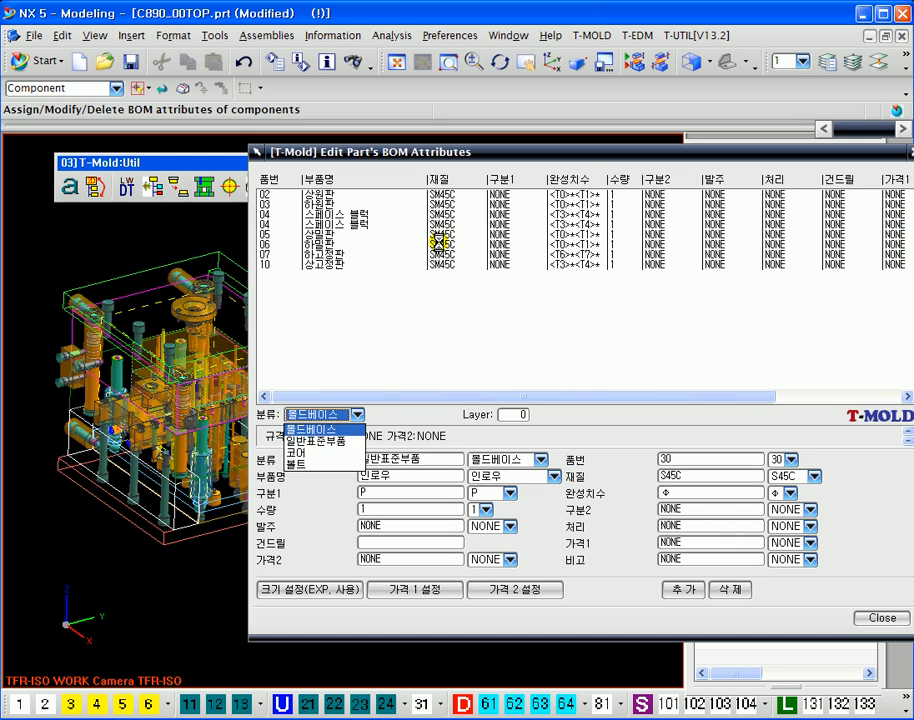
Step: Select all SM45C mold base plates in the batch BOM list, inspect their shared material field and close the editor
left_click(441, 195)
left_click(456, 265, "shift")
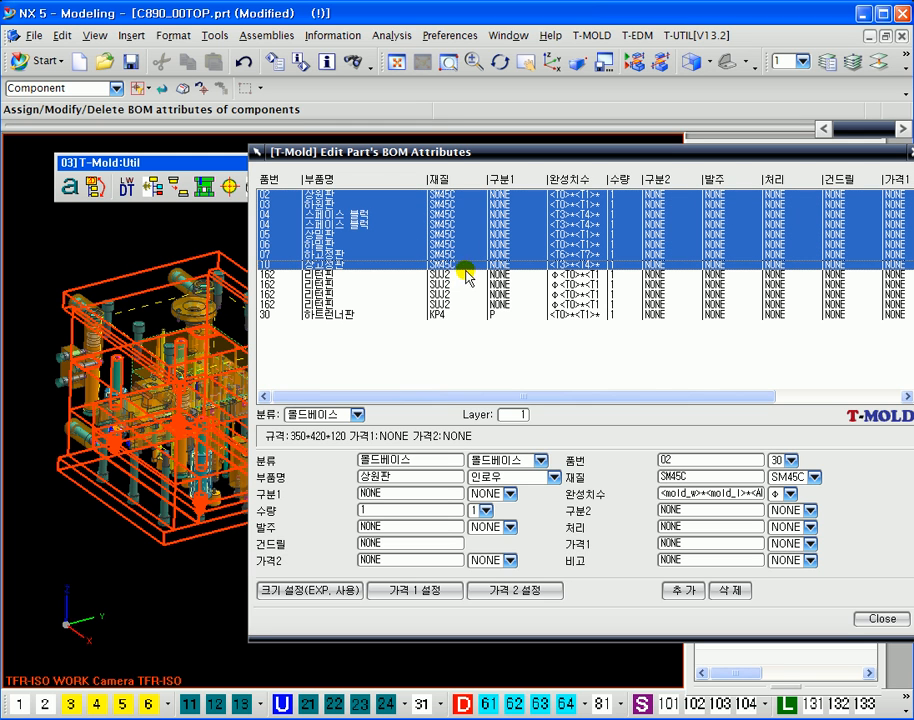
left_click_drag(692, 477, 645, 476)
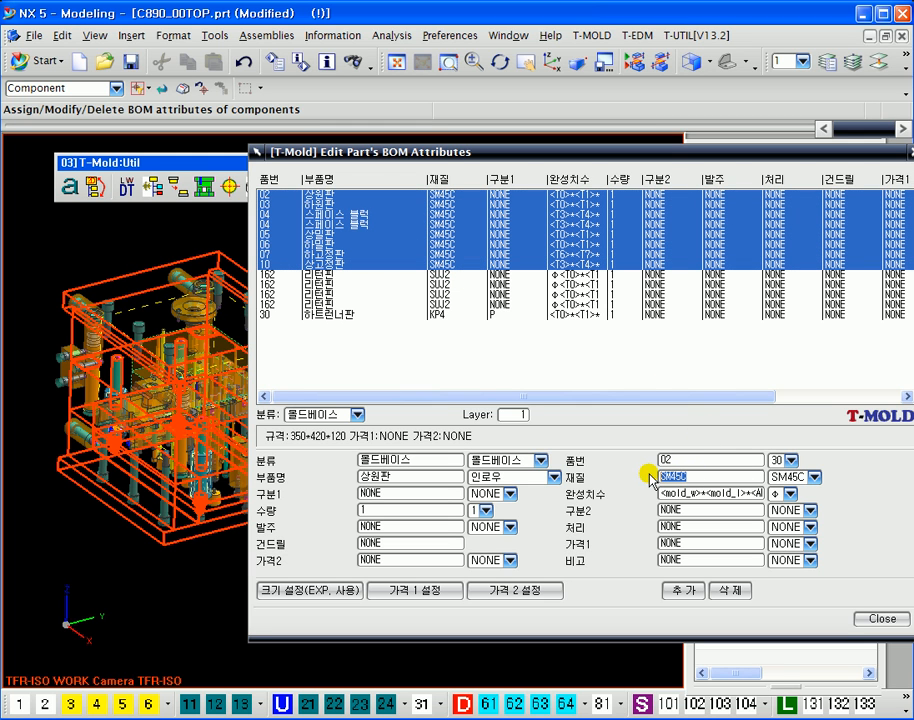
left_click(880, 618)
Step: Create a 100 × 100 × 100 mm block in the empty space beside the mold
middle_click_drag(418, 304, 381, 271)
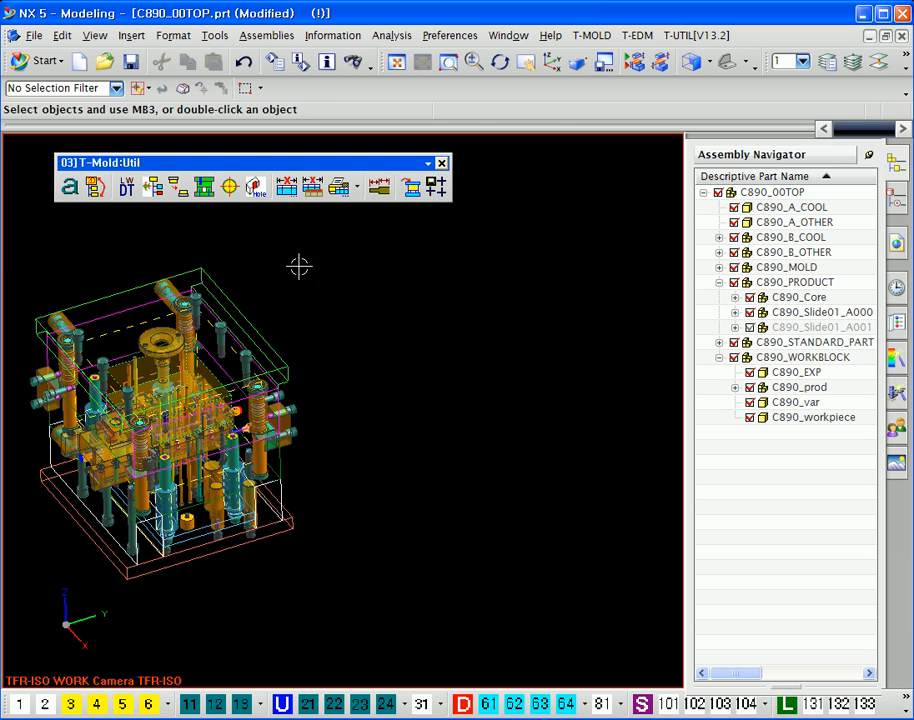
left_click(132, 36)
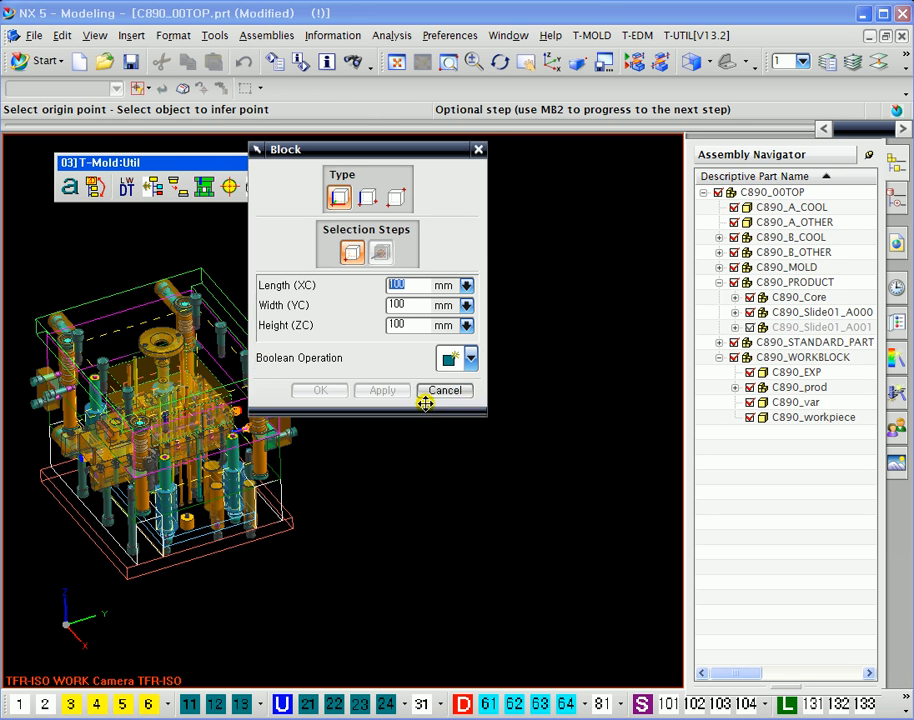
left_click(453, 437)
left_click(398, 387)
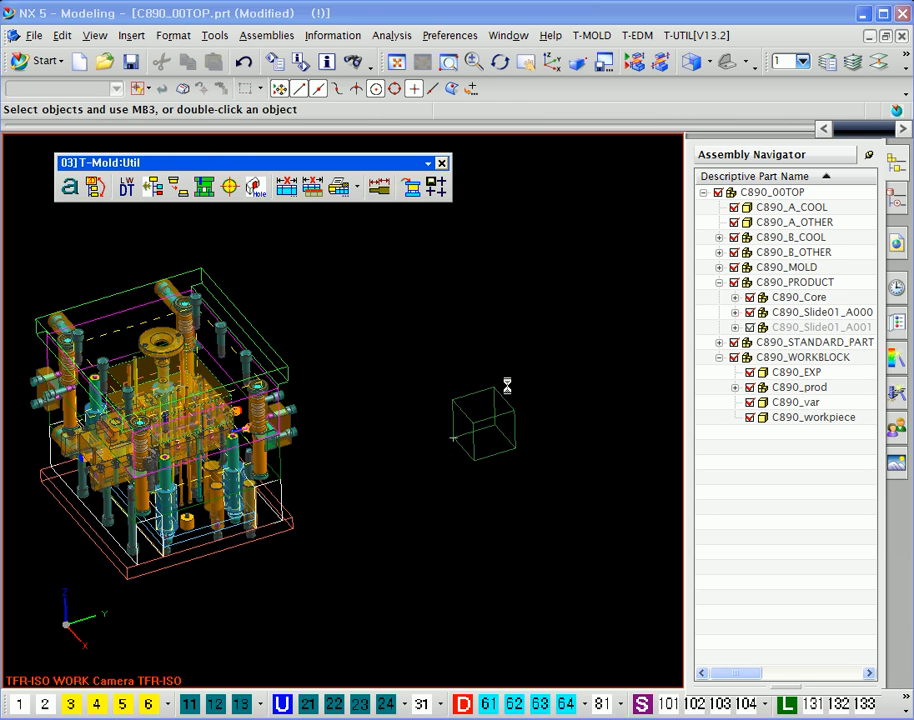
left_click(462, 387)
Step: Create a new Blank-template component named 999 from the block, with original layers, absolute origin and originals deleted
middle_click_drag(551, 399, 478, 318, "shift")
scroll(486, 278, "up", 2)
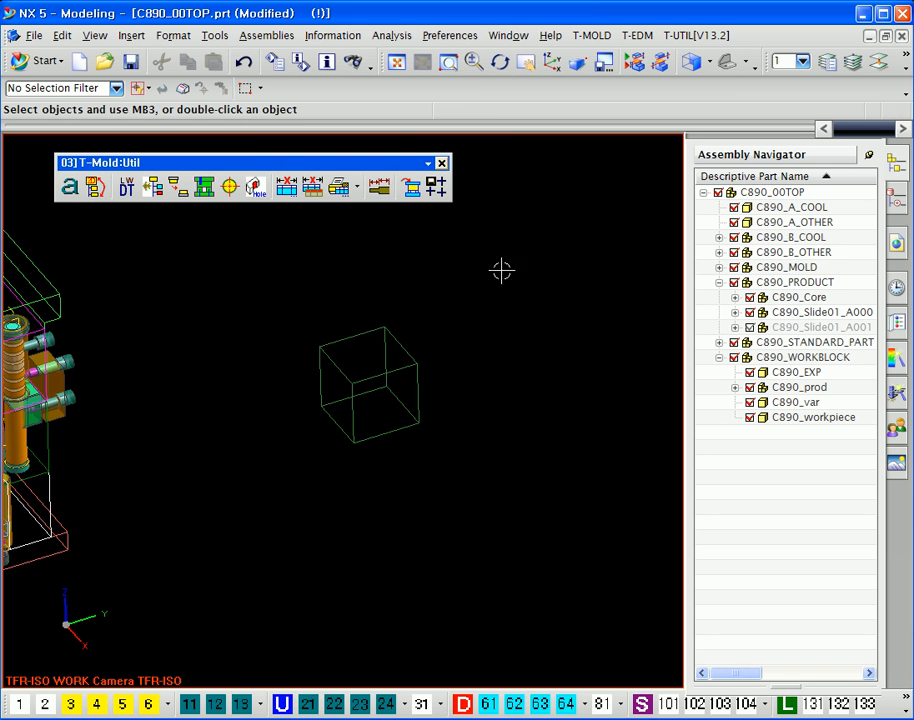
left_click(266, 35)
mouse_move(279, 75)
left_click(437, 100)
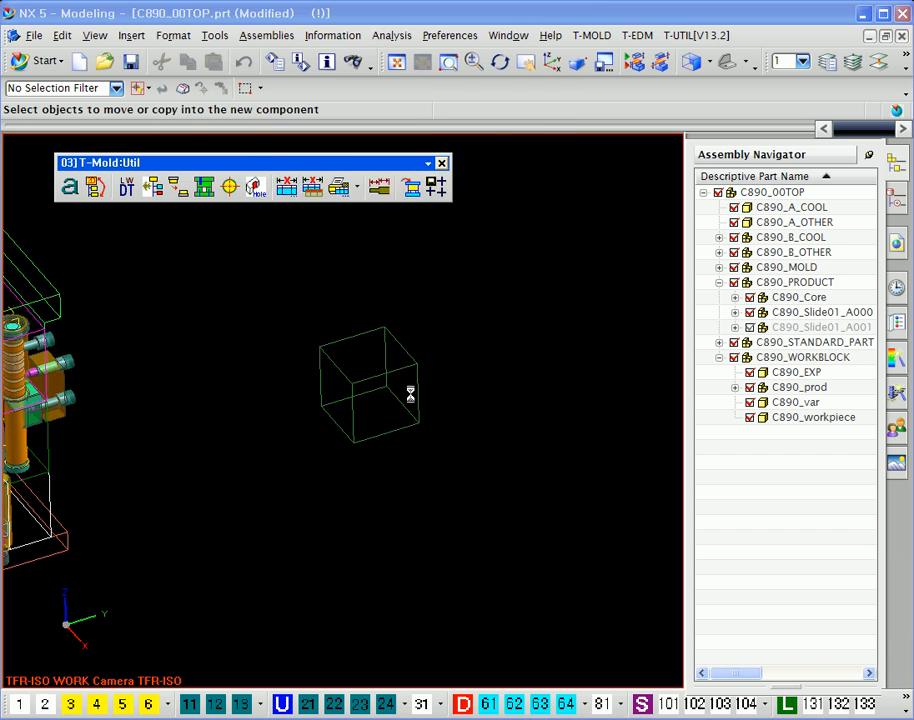
left_click_drag(361, 146, 529, 140)
left_click(406, 341)
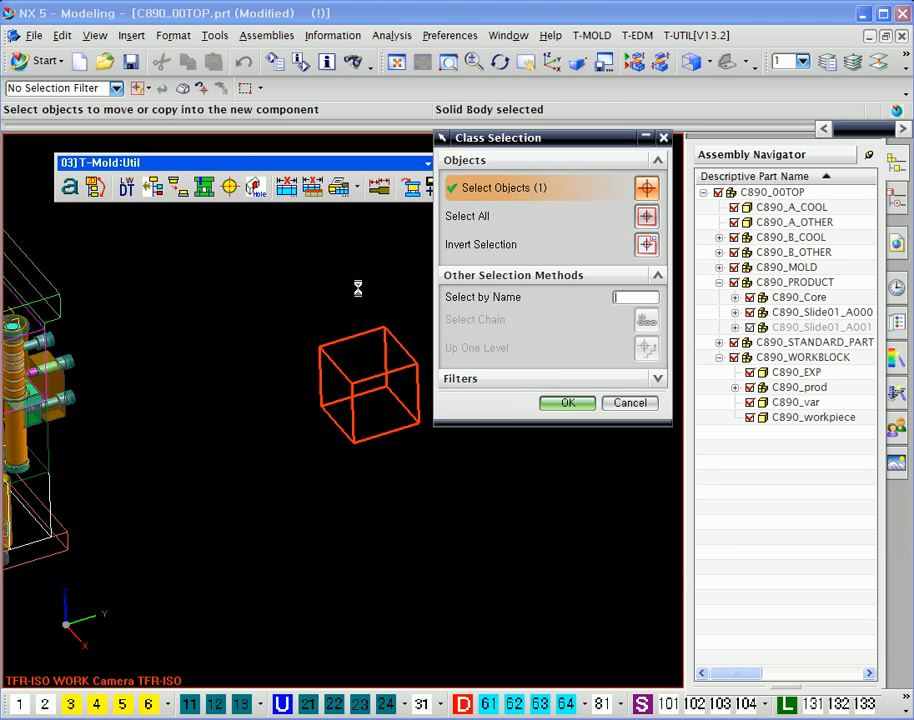
left_click(567, 402)
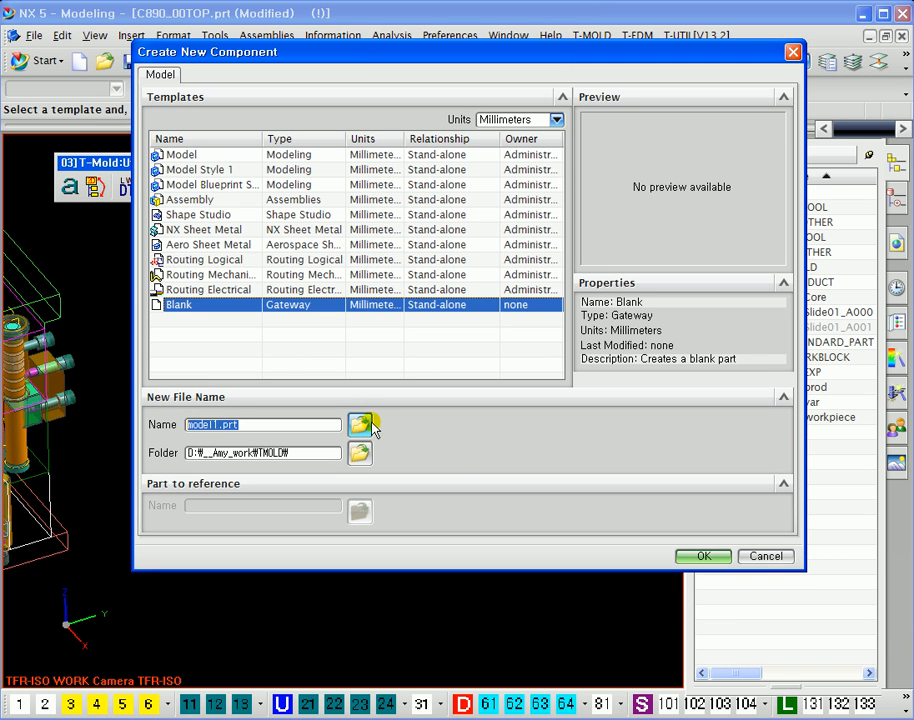
type("999")
left_click(700, 556)
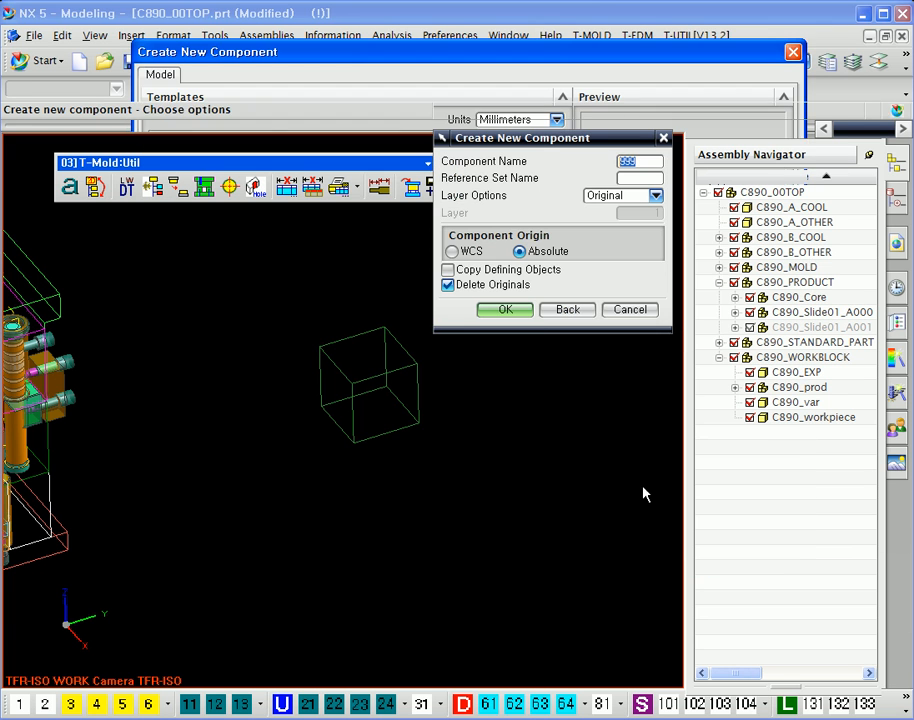
left_click(506, 310)
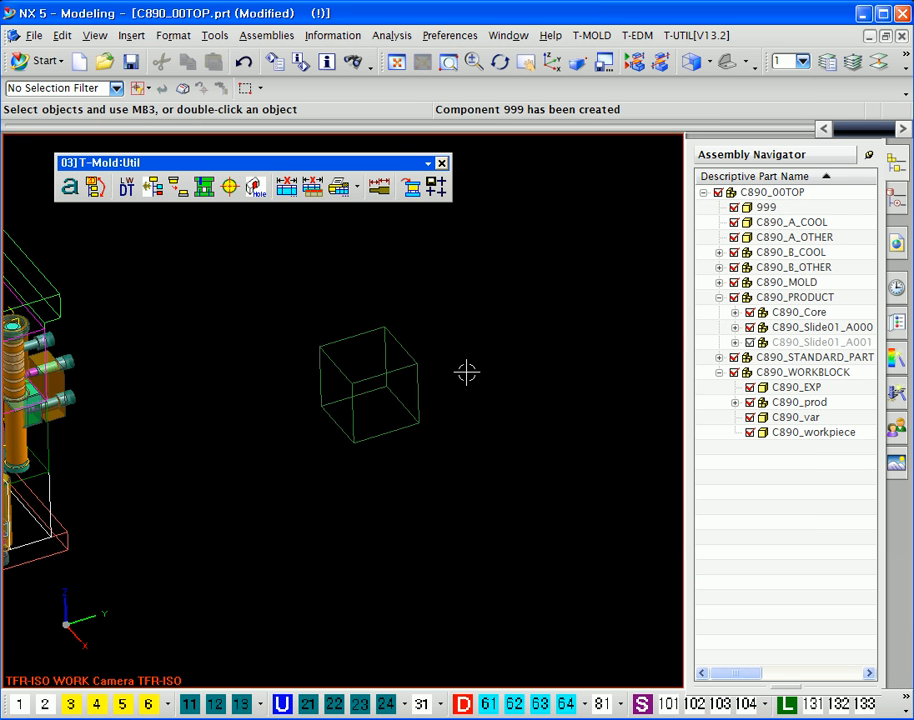
Step: Highlight component 999 in the assembly structure and inspect its block beside the mold
scroll(472, 351, "down", 2)
middle_click_drag(441, 302, 474, 332, "shift")
left_click(767, 208)
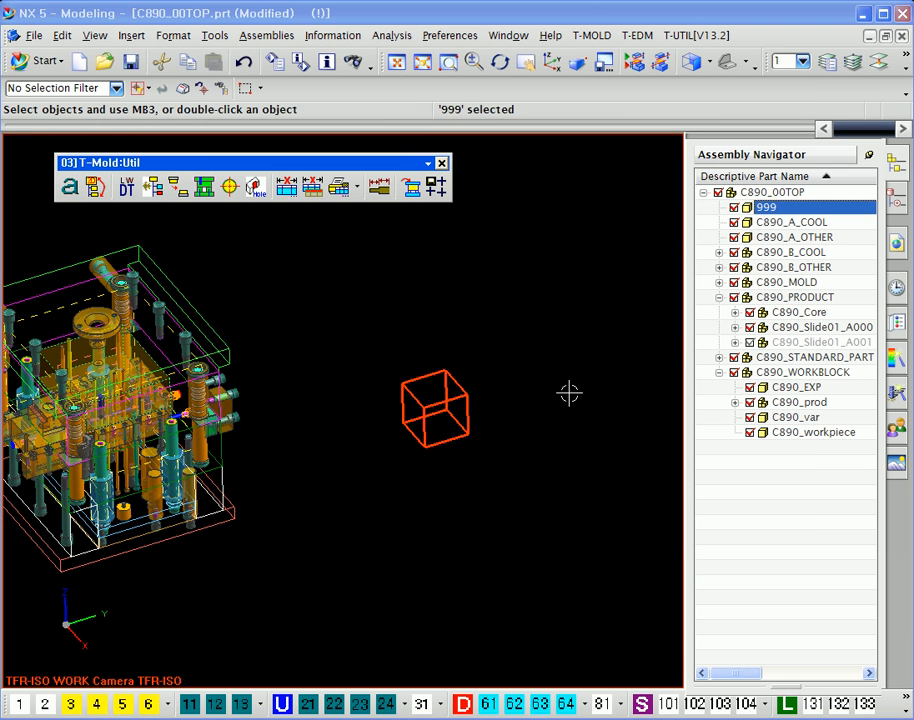
middle_click_drag(477, 391, 546, 413)
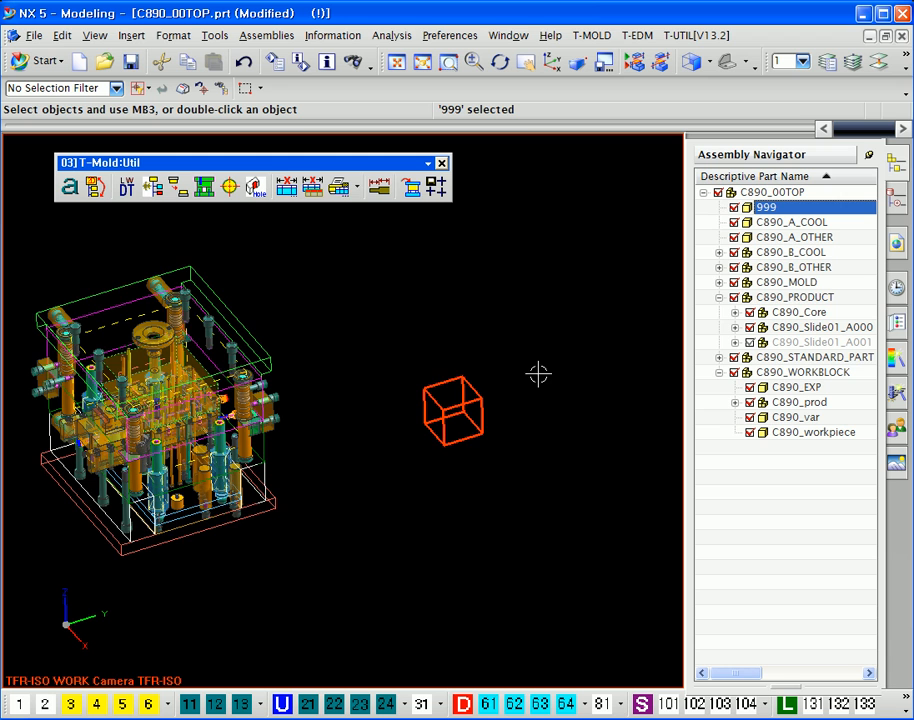
scroll(538, 376, "up", 2)
middle_click_drag(537, 422, 398, 449)
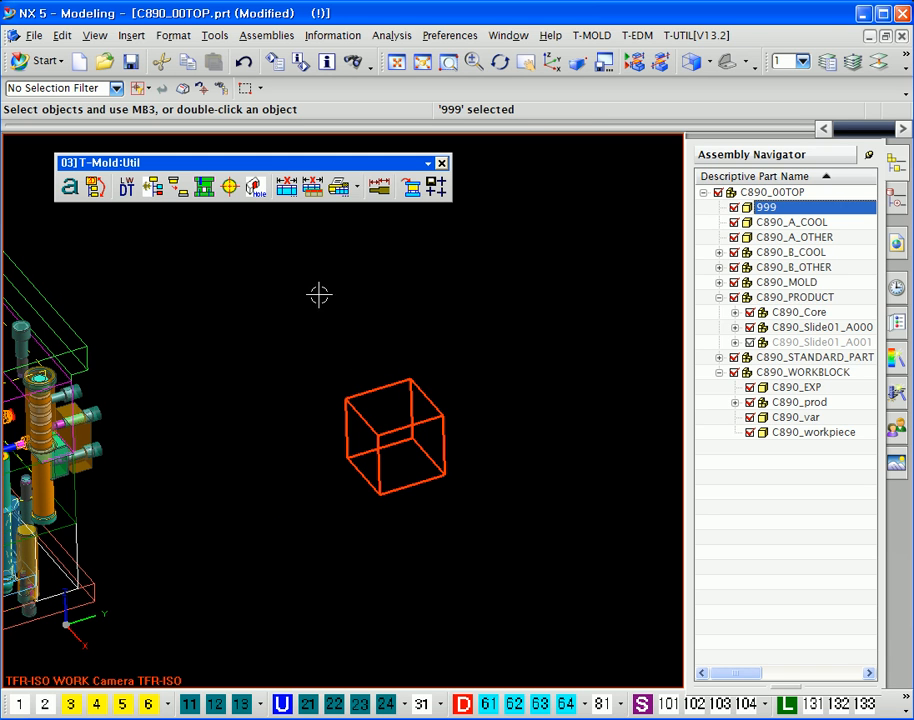
Step: Display component 999 on its own as the displayed part, with its block in view
left_click(291, 187)
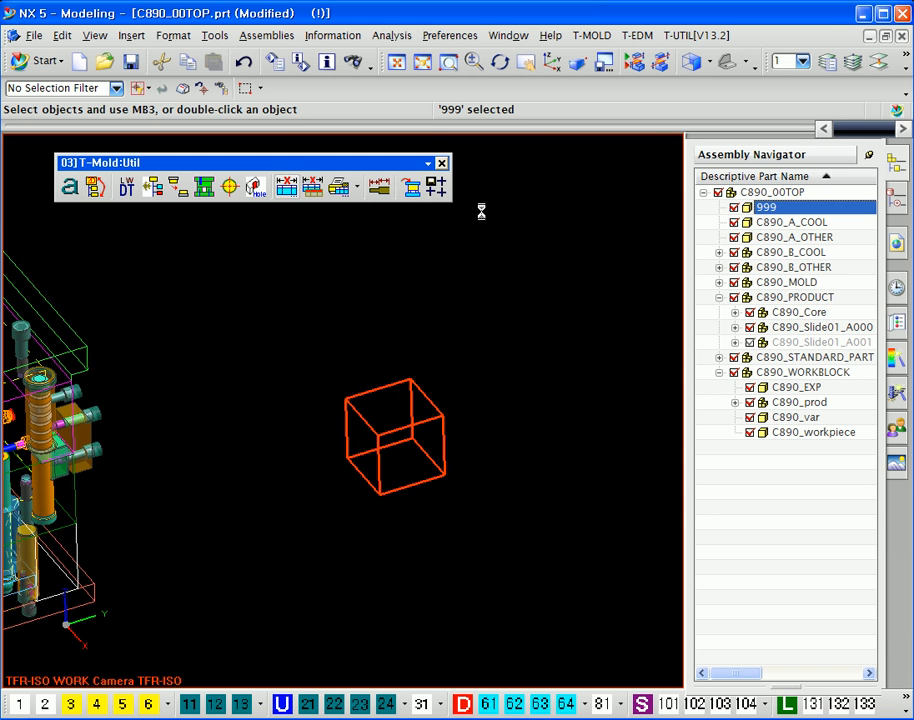
key("Escape")
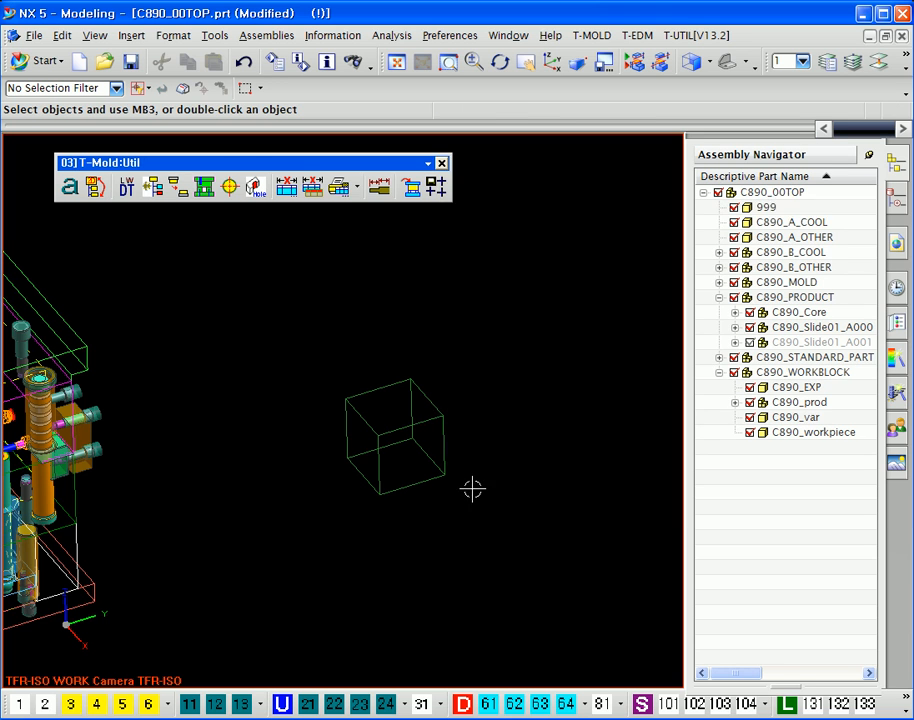
right_click(398, 440)
left_click(488, 290)
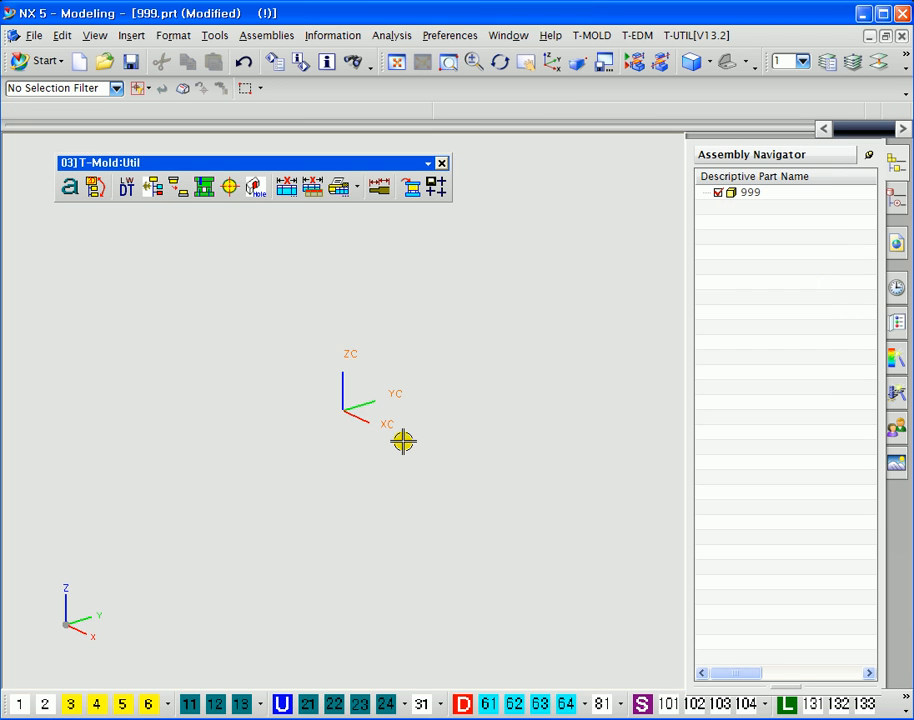
scroll(345, 500, "down", 4)
middle_click_drag(532, 527, 428, 359, "shift")
middle_click_drag(404, 290, 404, 440, "ctrl")
middle_click_drag(386, 532, 376, 391, "shift")
Step: Start editing part 999's BOM attributes, setting the classification (분류) to 일반표준부품 and the part name (부품명) to block
left_click(288, 188)
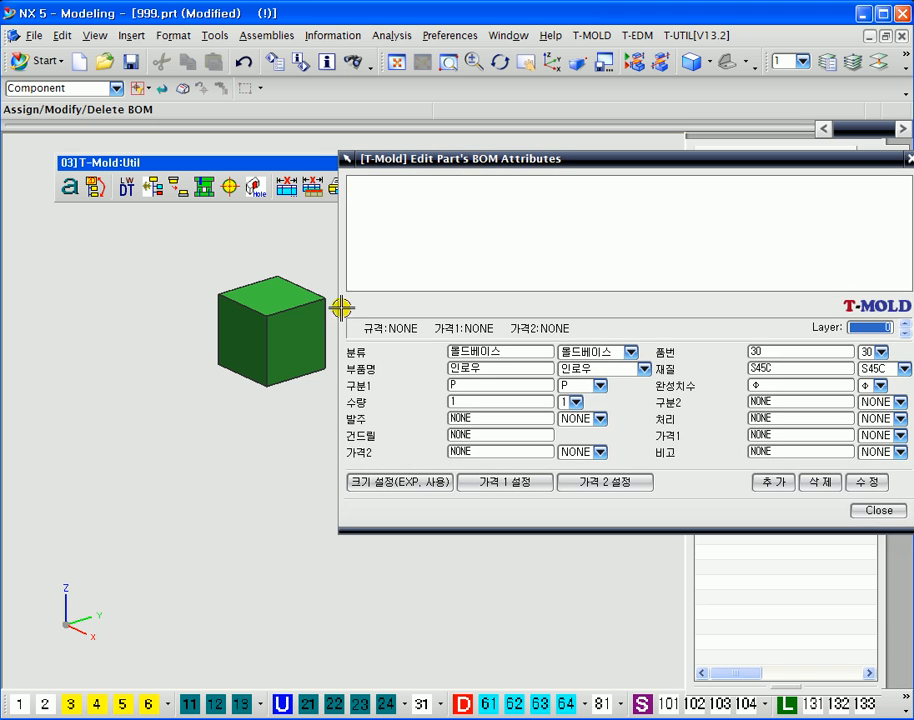
middle_click_drag(231, 325, 143, 384, "shift")
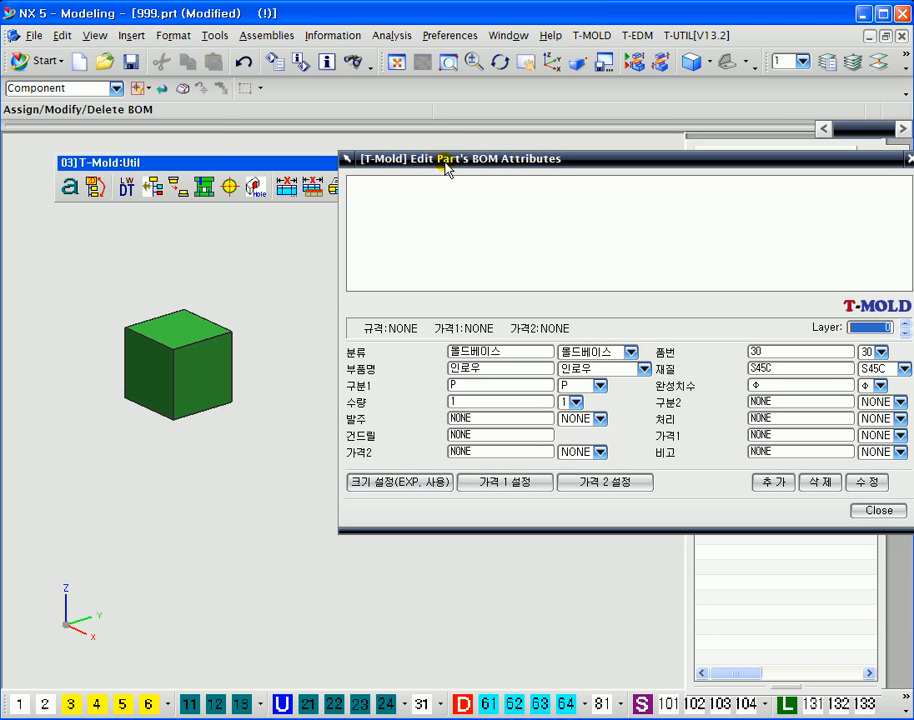
left_click_drag(447, 168, 358, 132)
left_click(495, 316)
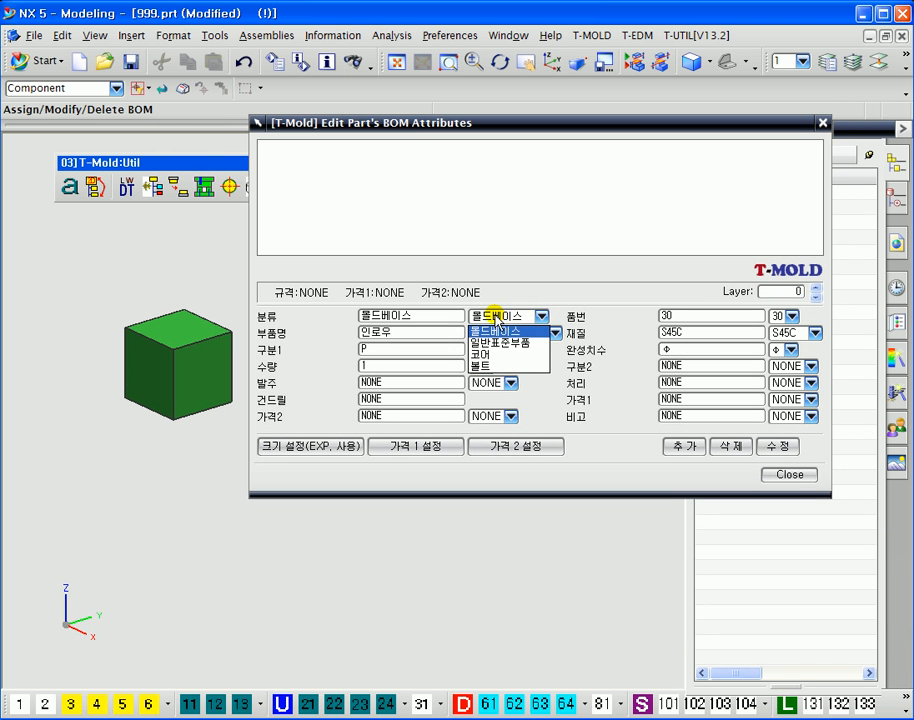
left_click(503, 343)
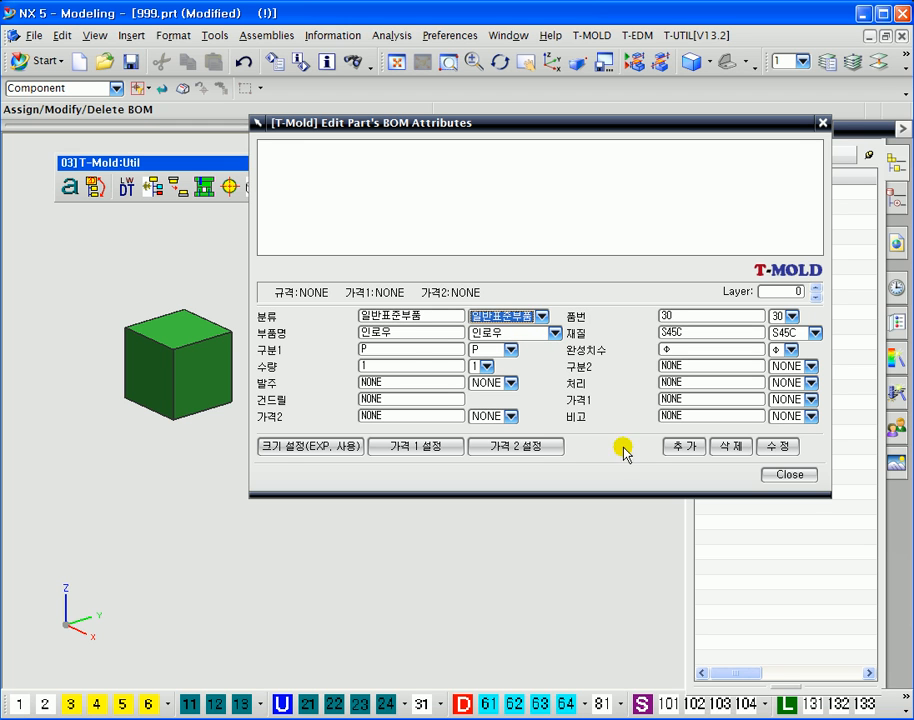
left_click_drag(409, 333, 346, 334)
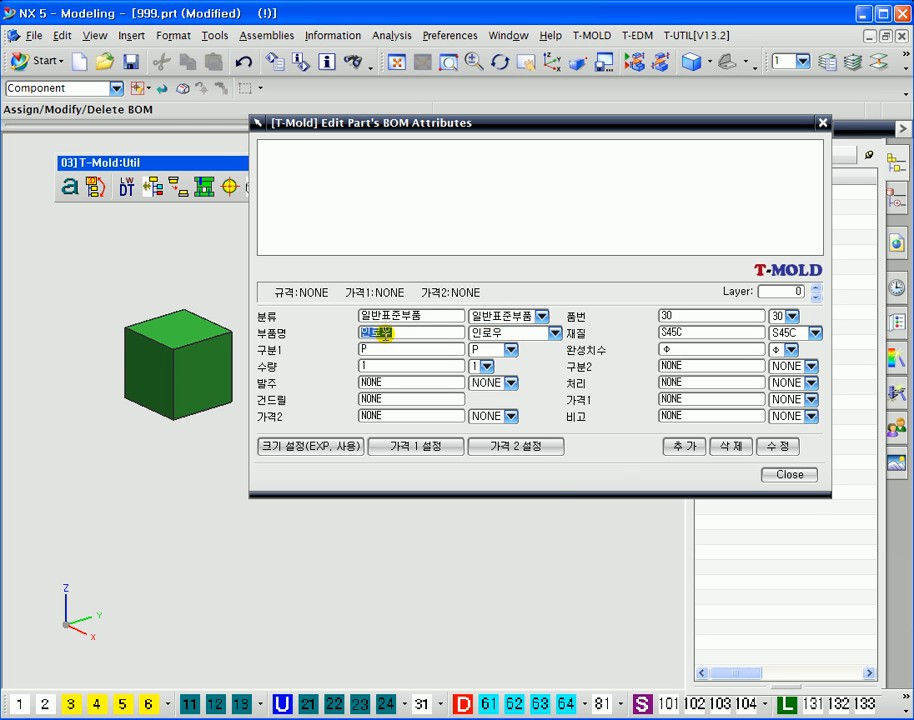
left_click(530, 336)
left_click(391, 335)
left_click_drag(391, 335, 326, 333)
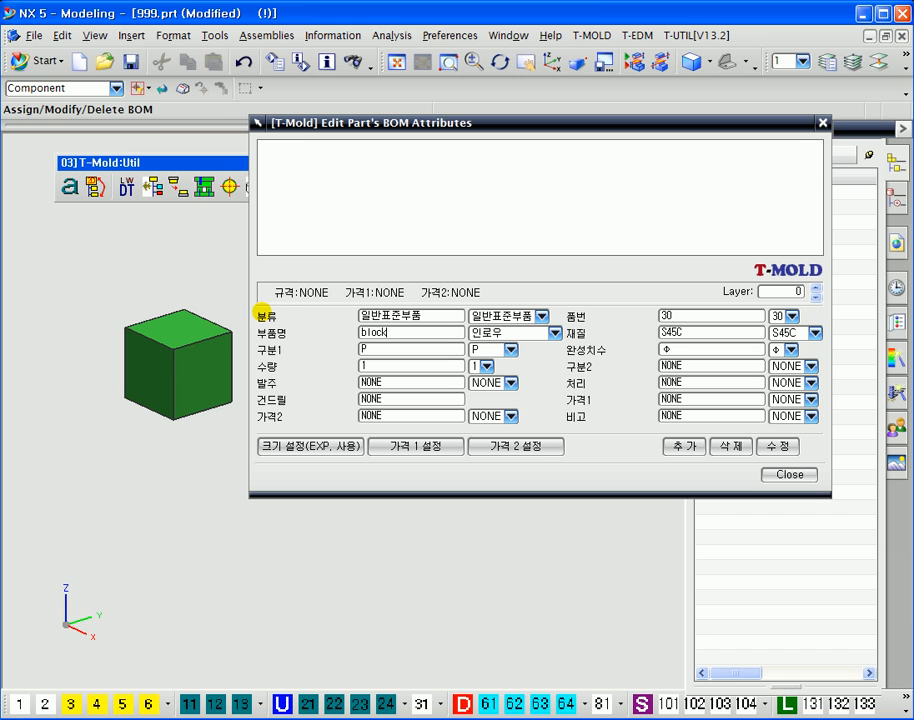
Step: Set the BOM entry's part number (품번) to 100 and its material (재질) to SUJ2
double_click(665, 316)
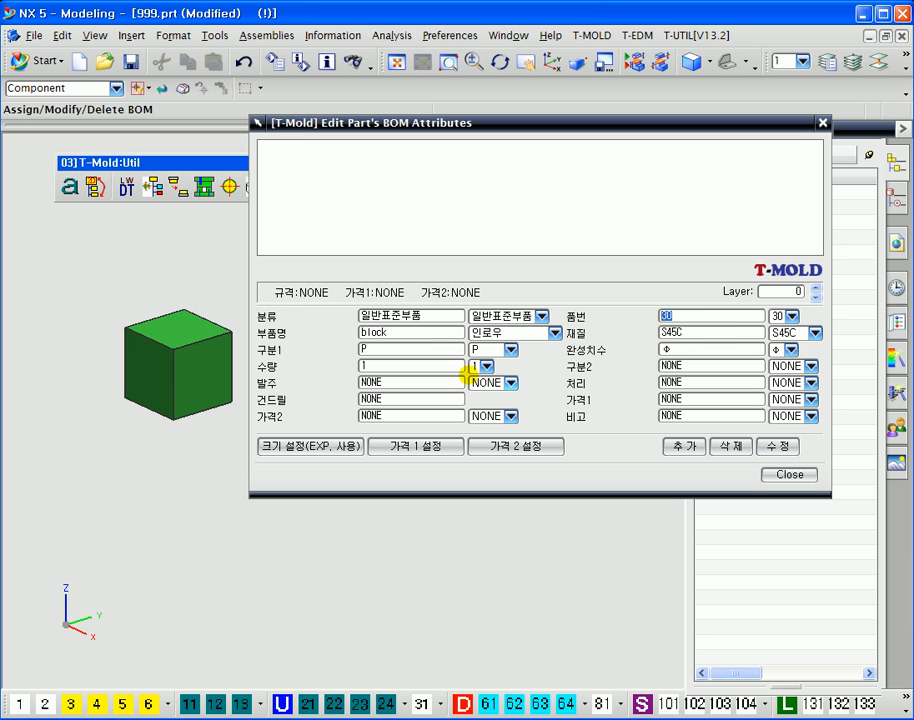
left_click(785, 335)
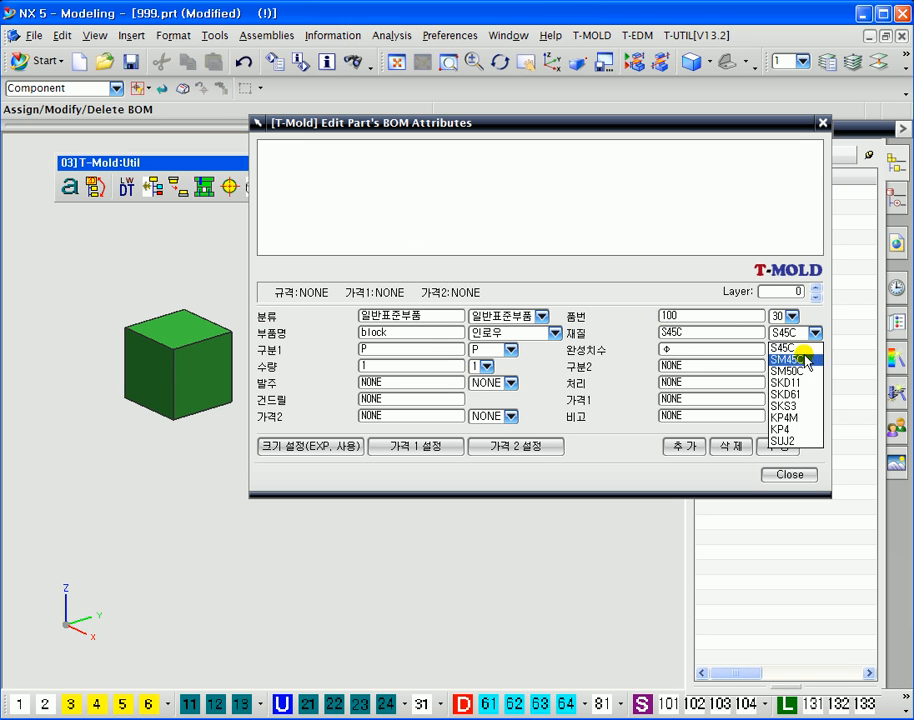
left_click(800, 444)
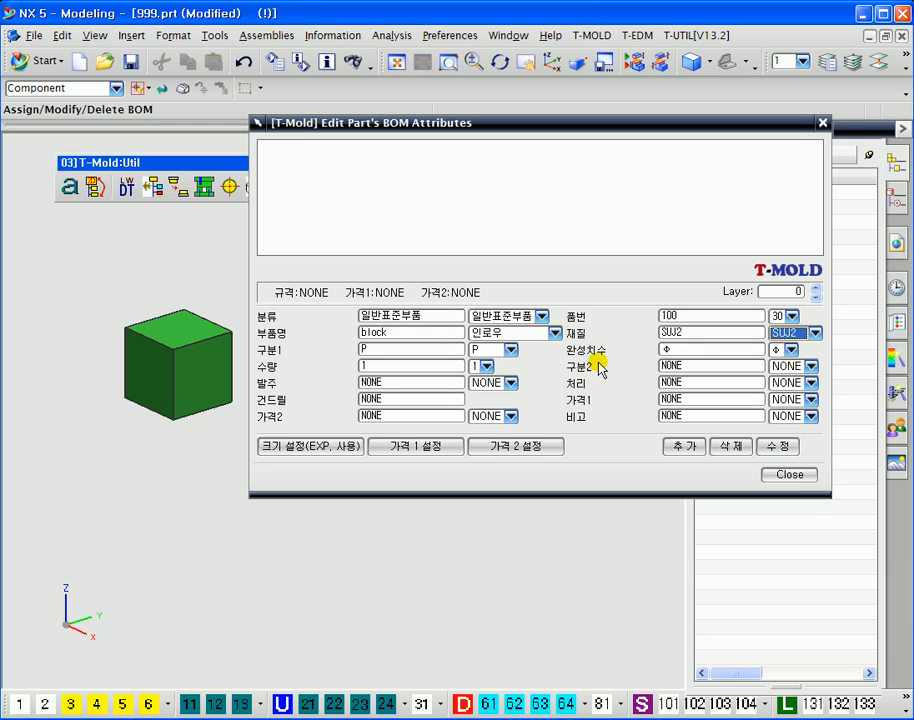
Step: Fill the finished size (완성치수) with the Block size type, taking the X, Y and Z values from the block's solid body
left_click(676, 347)
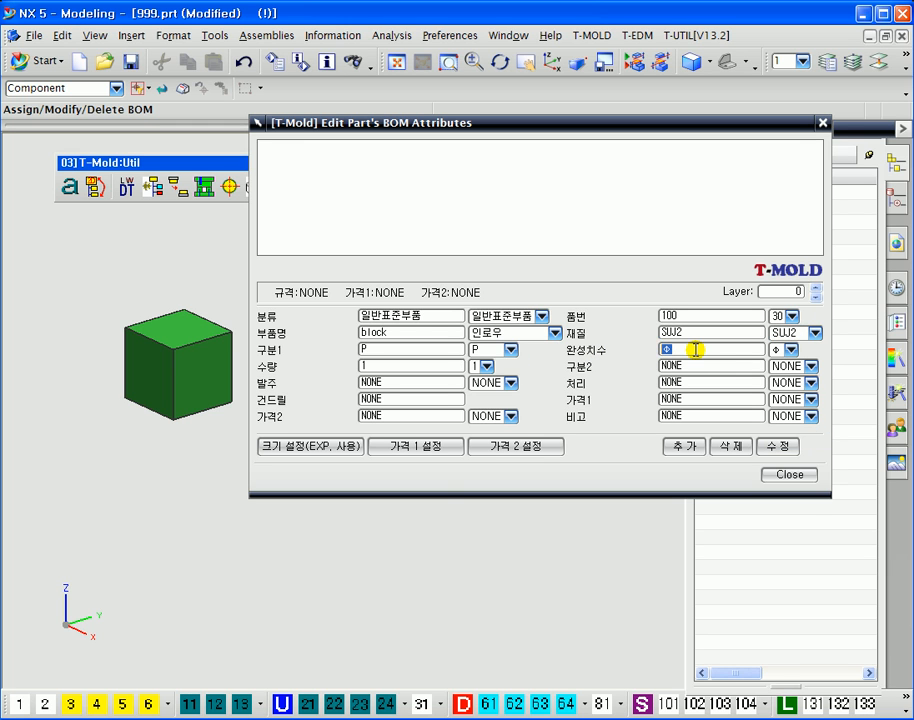
left_click(316, 446)
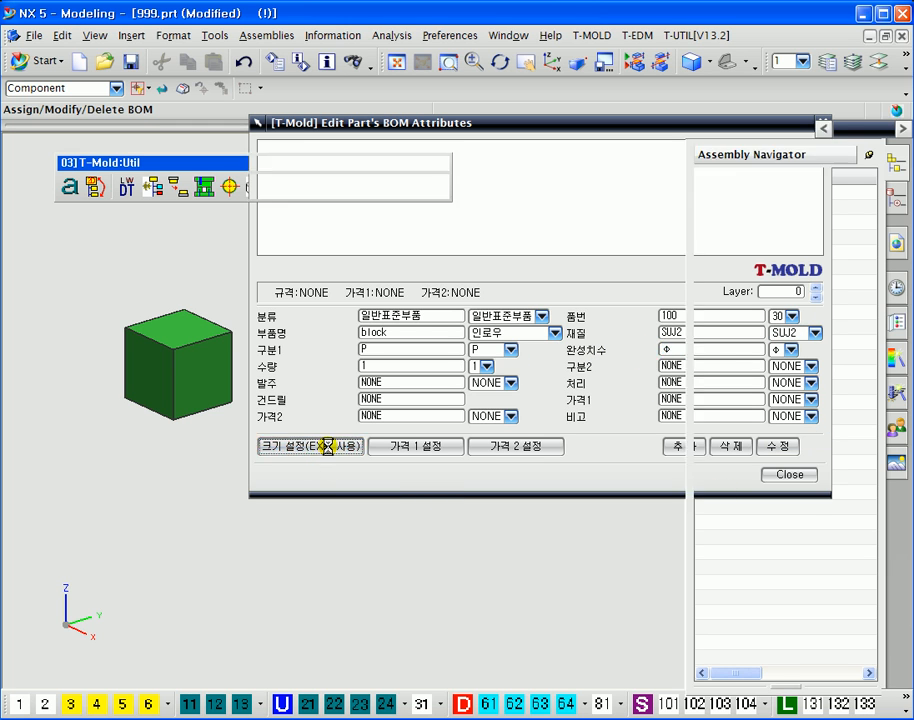
left_click_drag(331, 118, 438, 223)
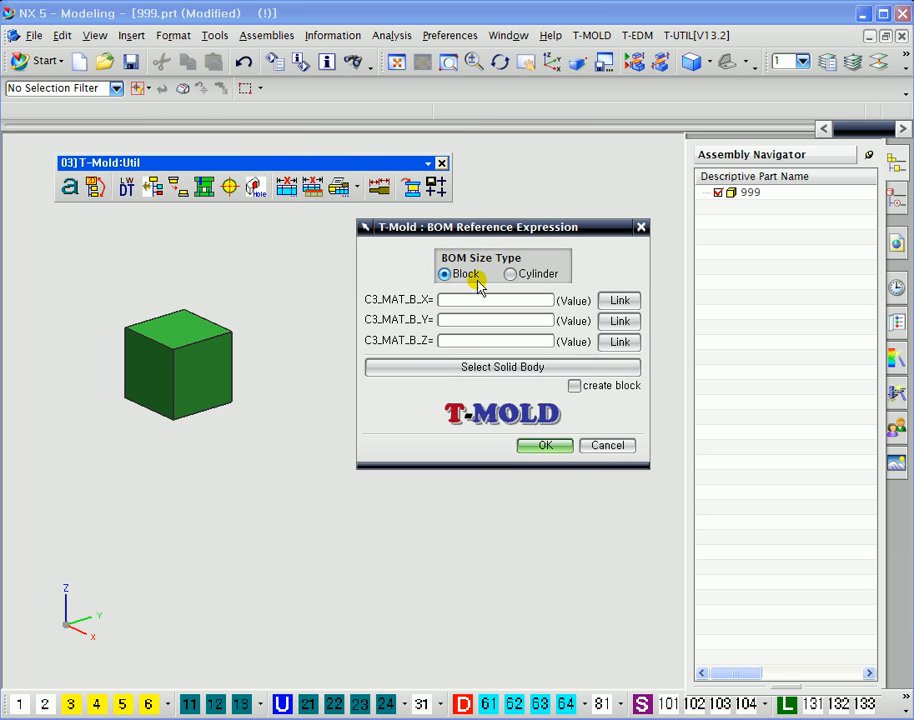
left_click(506, 368)
left_click(188, 370)
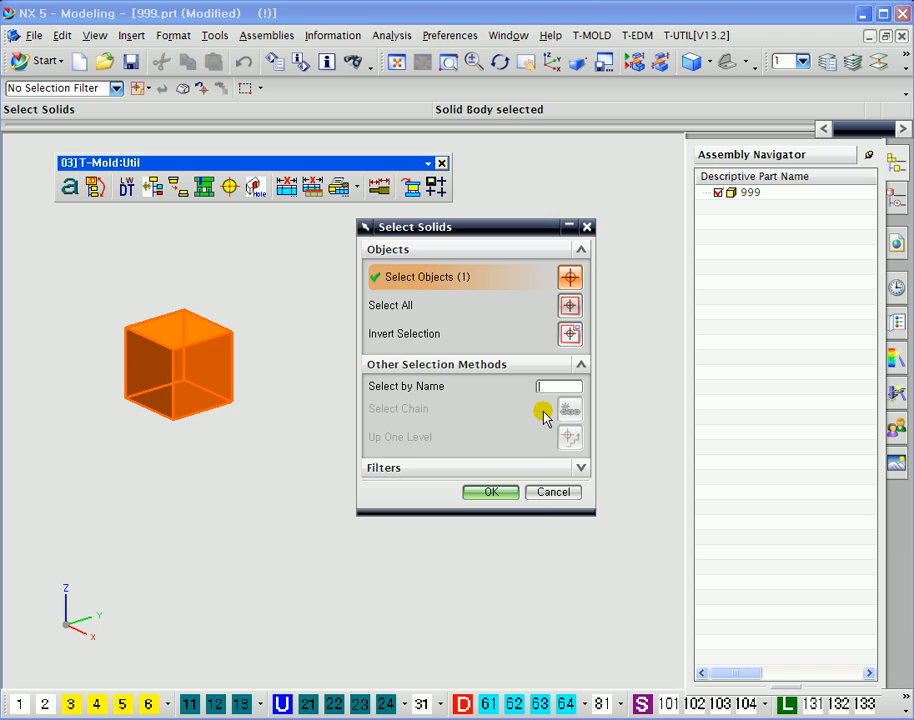
left_click(491, 492)
double_click(468, 303)
double_click(463, 320)
double_click(465, 340)
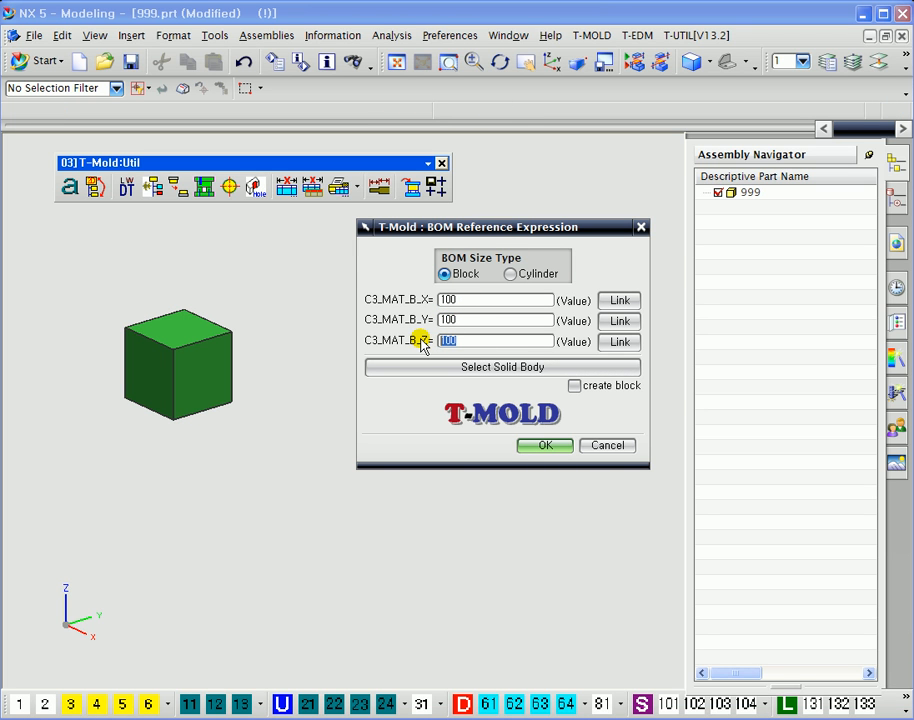
left_click(548, 446)
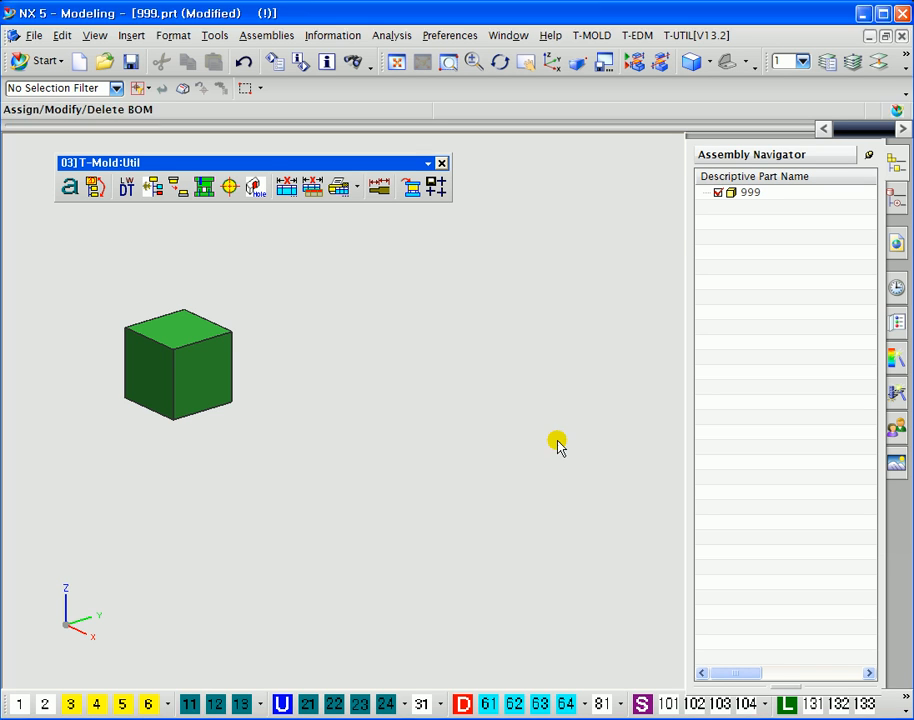
Step: Add the block entry to part 999's BOM attributes, review it in the list and close the editor
left_click_drag(544, 204, 503, 147)
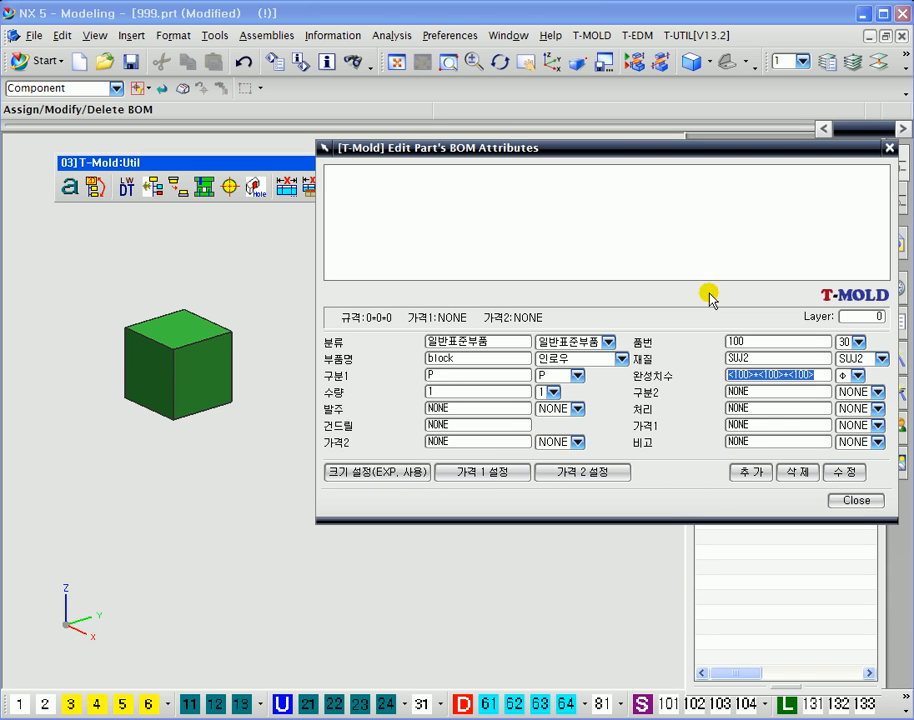
left_click(752, 472)
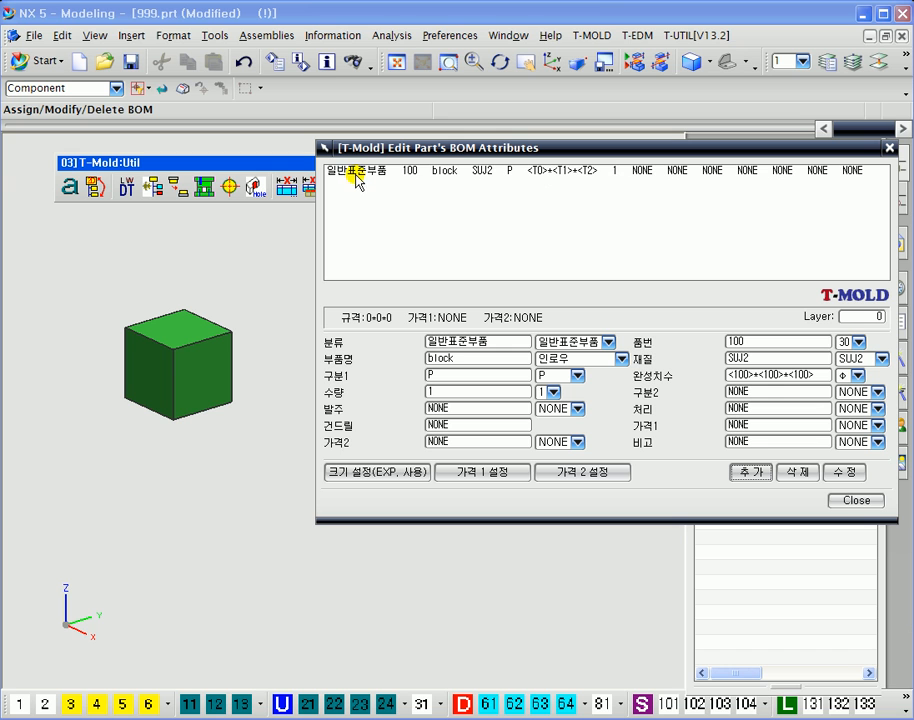
left_click(368, 174)
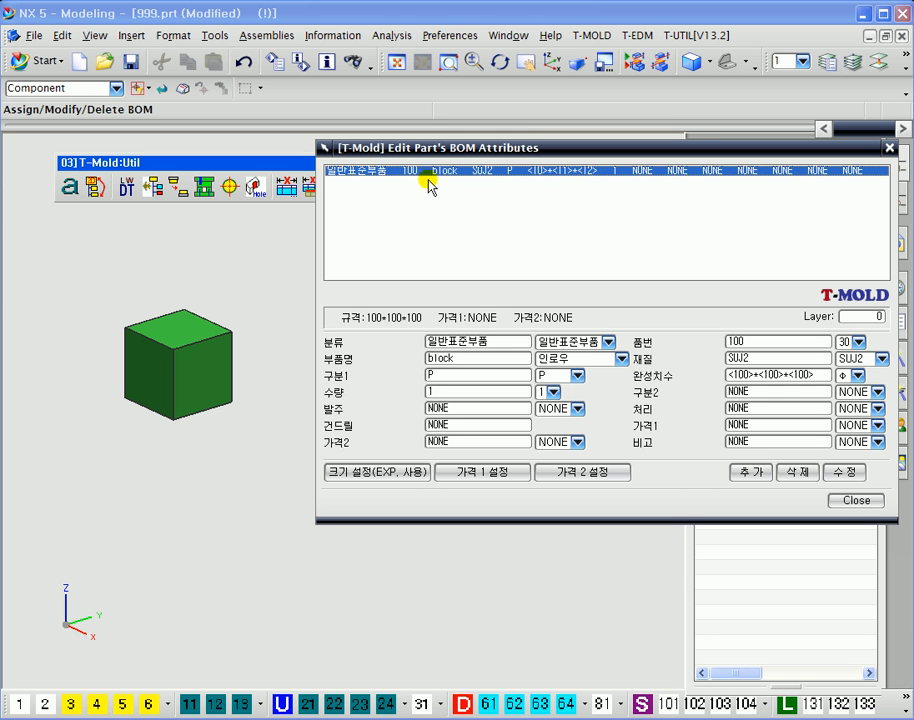
left_click_drag(424, 155, 405, 214)
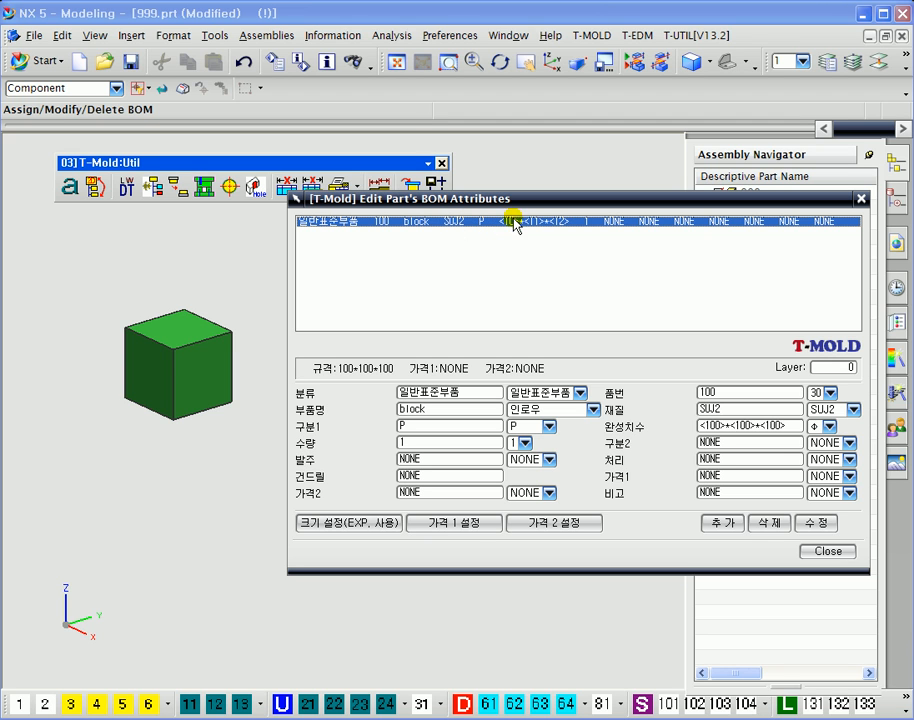
left_click(825, 553)
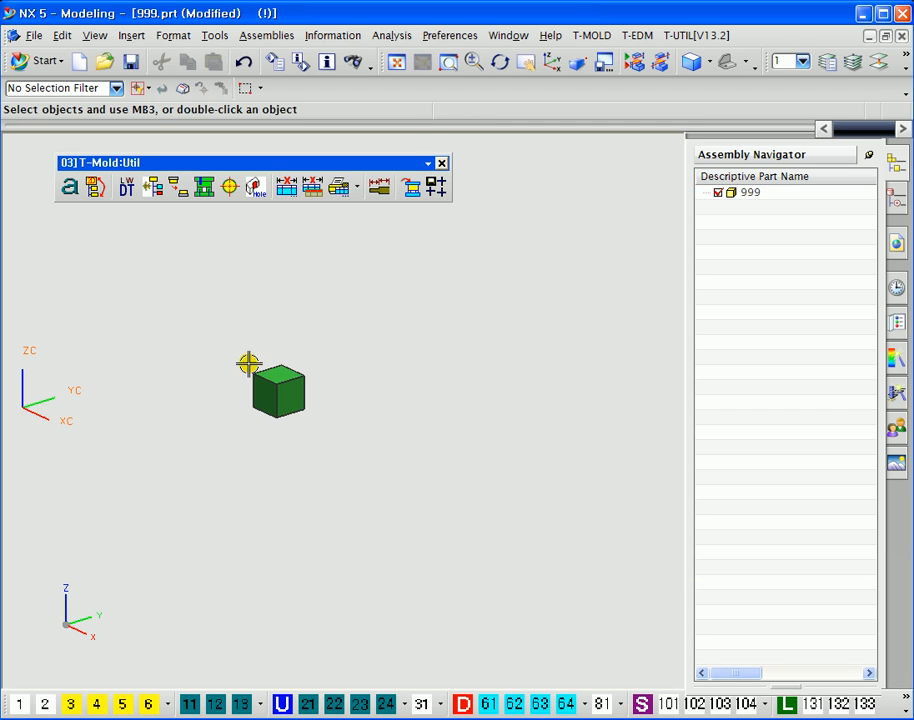
Step: Return from part 999 to its parent assembly C890_00TOP with the whole mold and the block in view
right_click(747, 196)
mouse_move(773, 206)
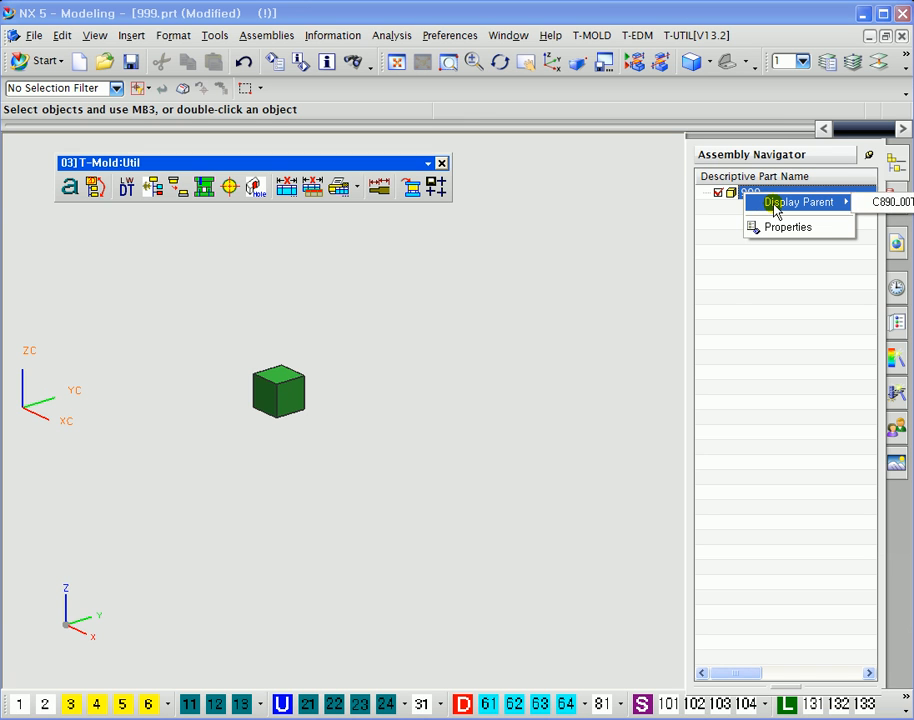
left_click(878, 200)
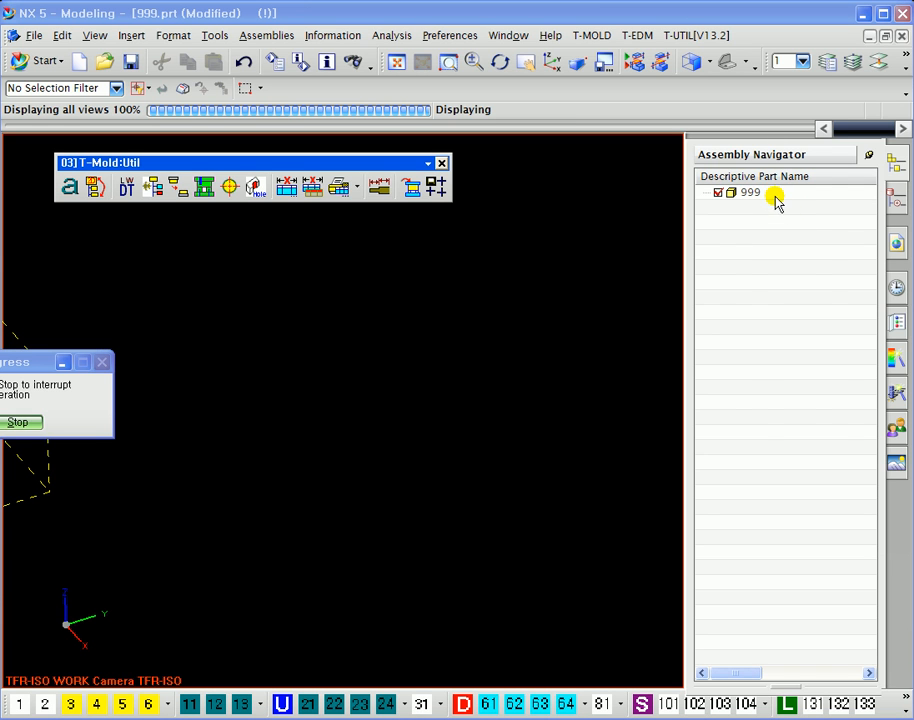
middle_click_drag(420, 361, 373, 330, "ctrl")
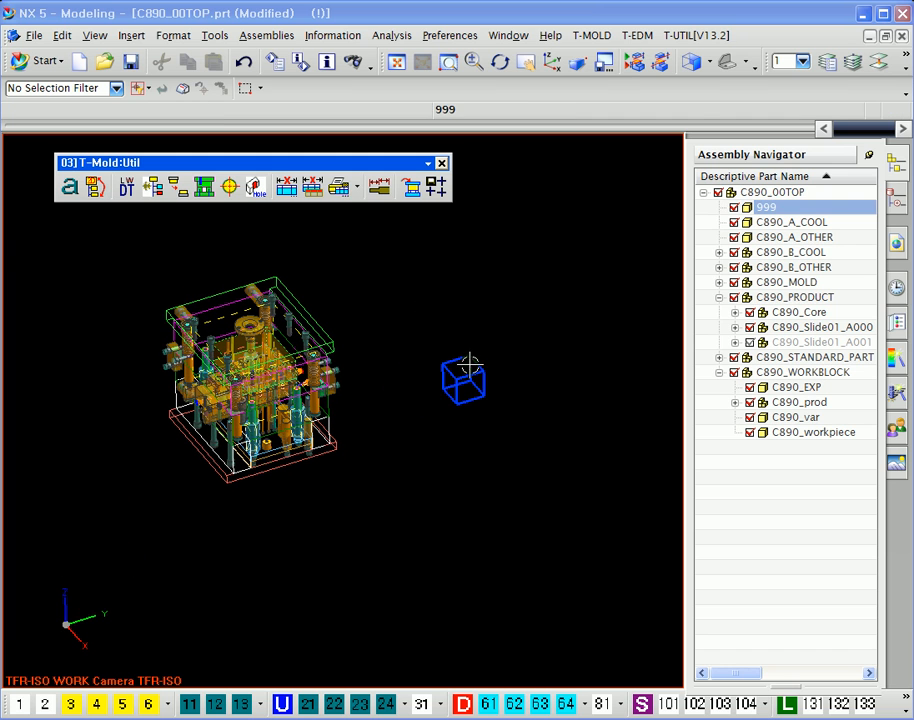
Step: Open the mold's BOM table and select the block row among the 일반표준부품 parts
left_click(339, 187)
left_click_drag(302, 41, 312, 123)
left_click(231, 162)
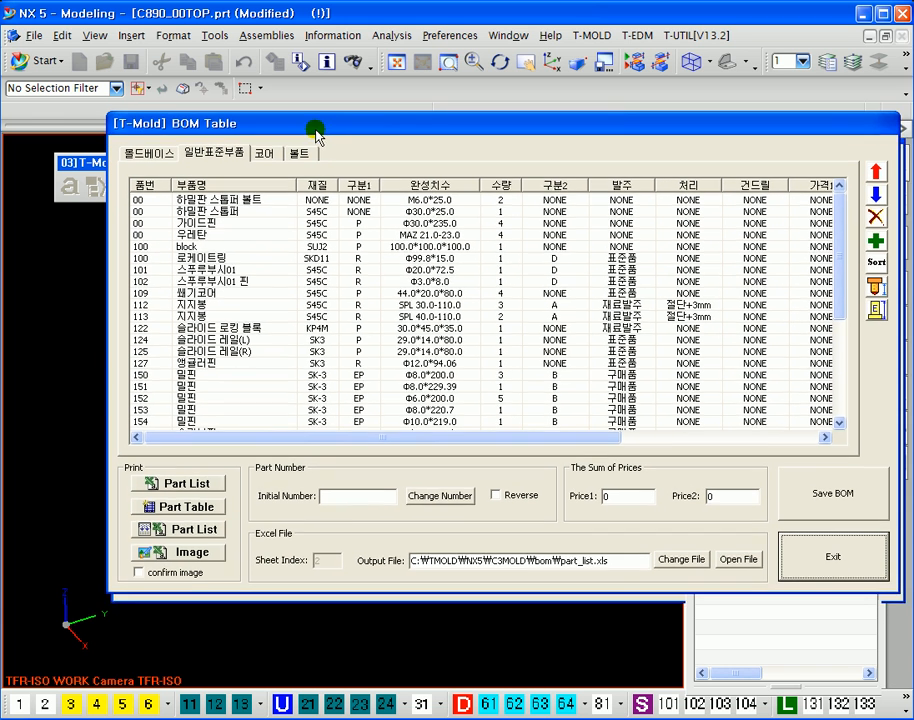
left_click(147, 250)
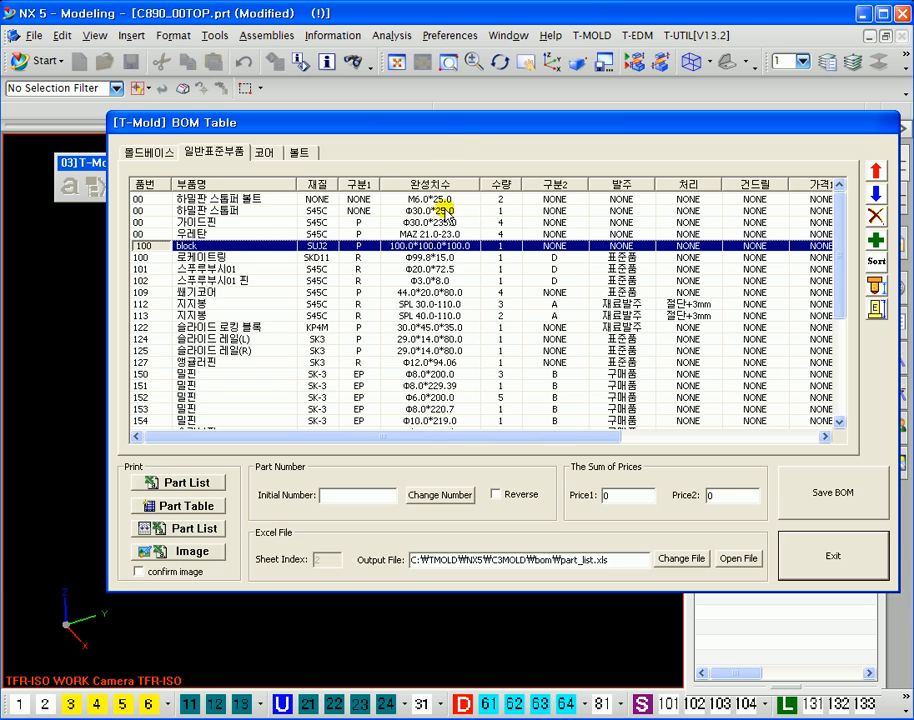
Step: Examine the model beside the BOM table to locate the selected row's component, and exit the table without saving the BOM
left_click_drag(441, 122, 414, 401)
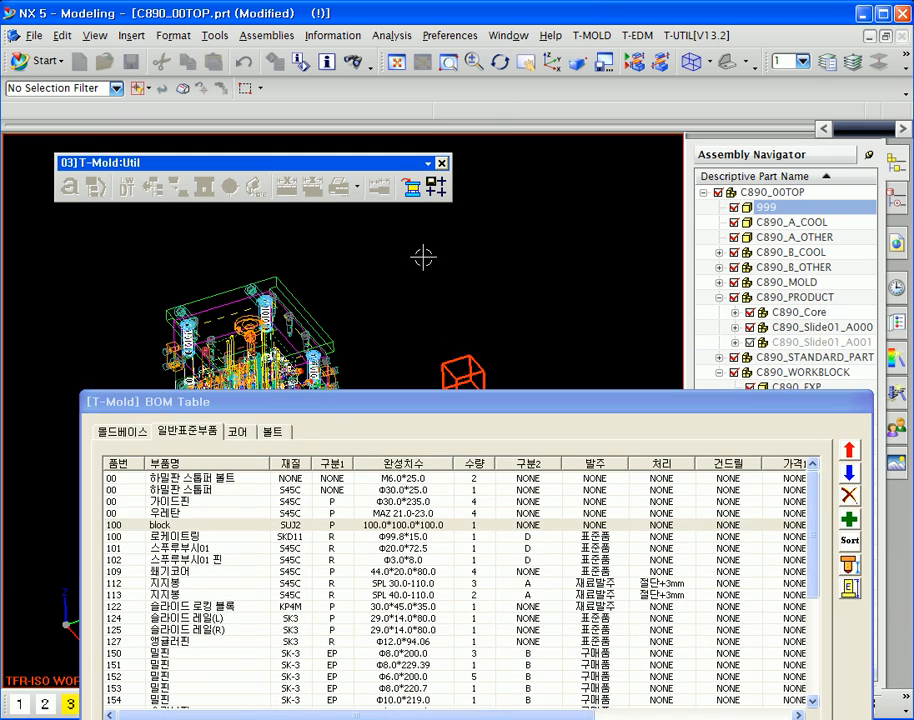
middle_click_drag(500, 335, 393, 246, "shift")
left_click_drag(447, 398, 439, 340)
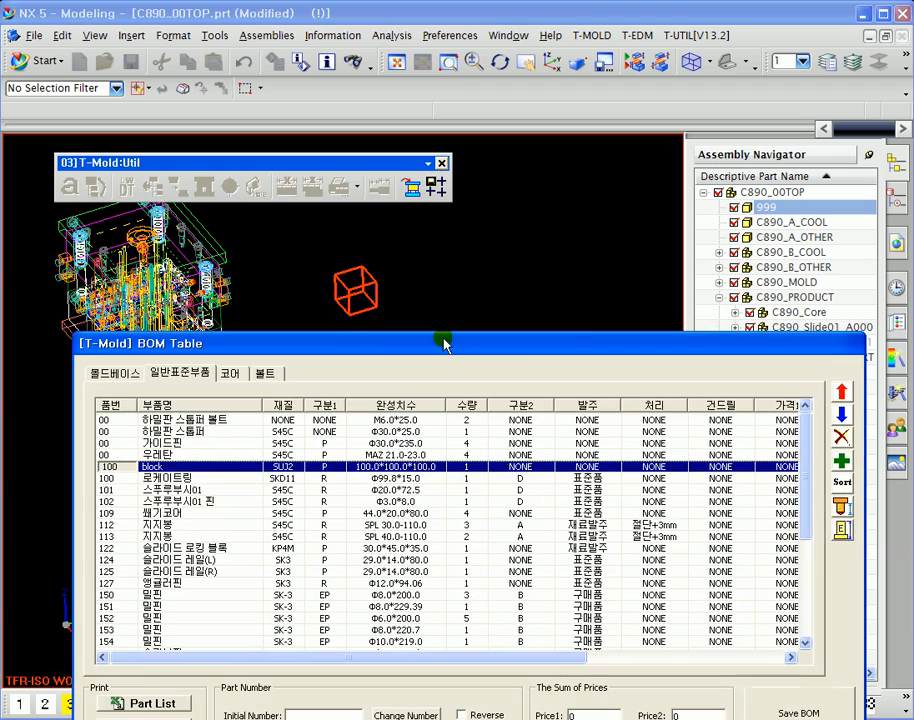
left_click_drag(520, 349, 483, 177)
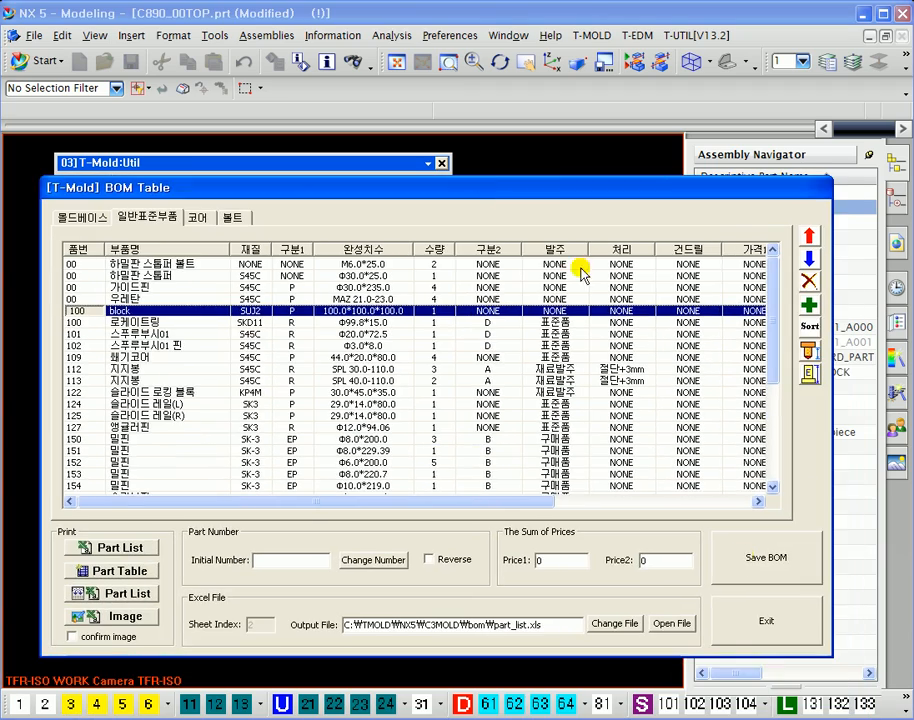
left_click(769, 624)
middle_click_drag(380, 260, 447, 330)
scroll(402, 330, "up", 2)
scroll(402, 330, "up", 2)
middle_click_drag(330, 386, 420, 350, "shift")
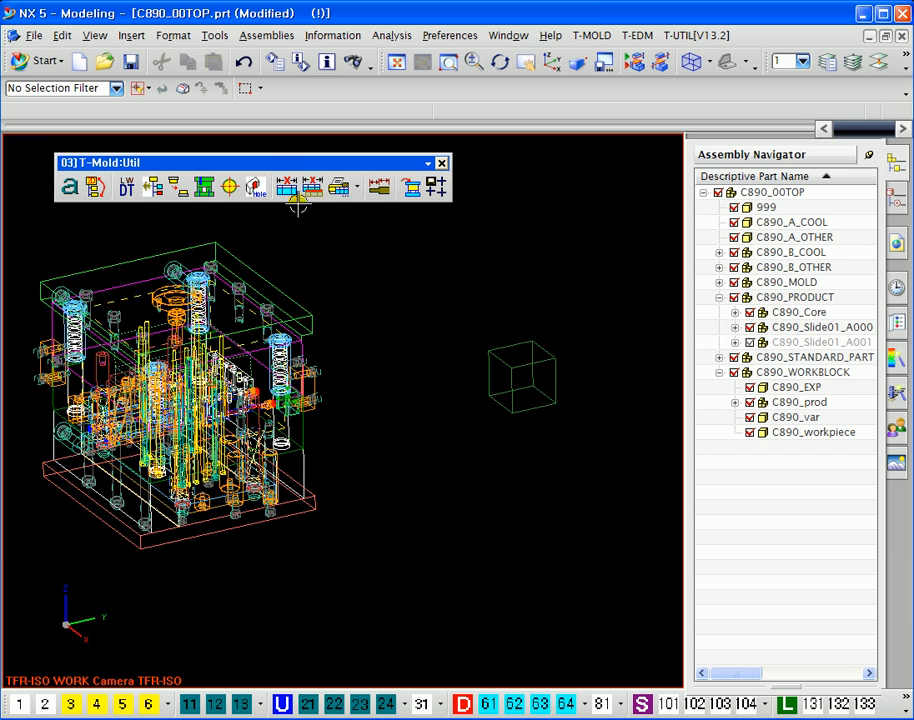